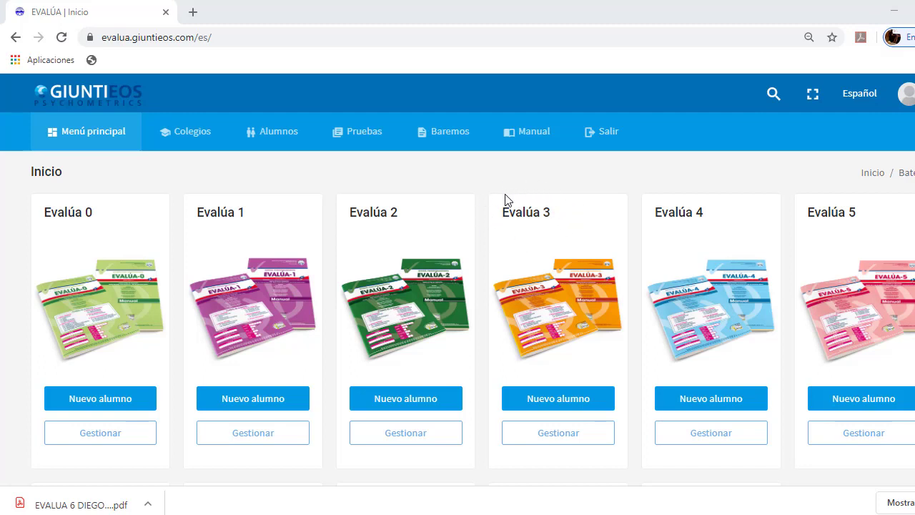
Start a new Evalúa 3 student correction and choose school 78906 - COLEGIO LOS OLIVOS
click(551, 406)
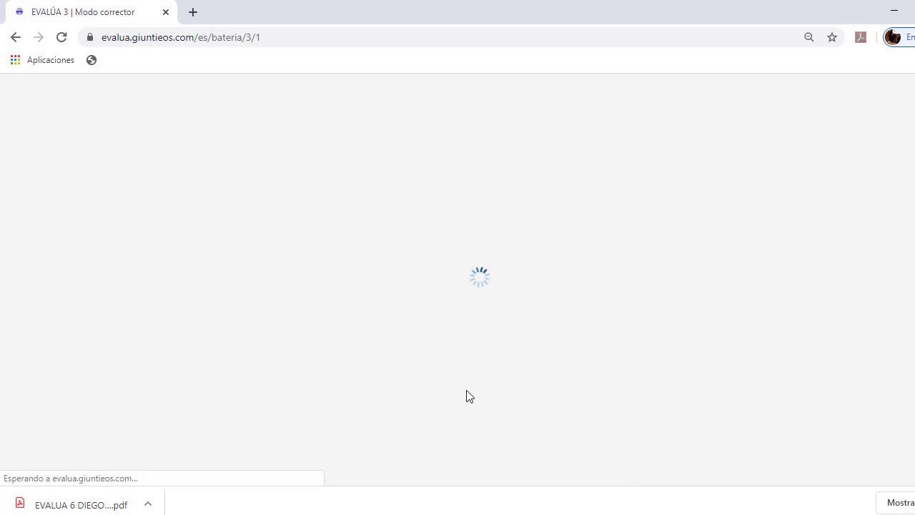
click(198, 283)
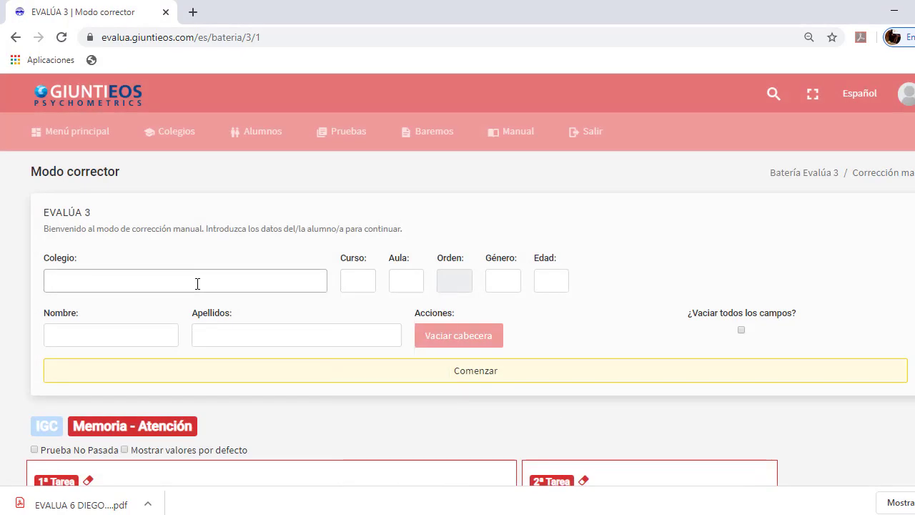
text(LOS)
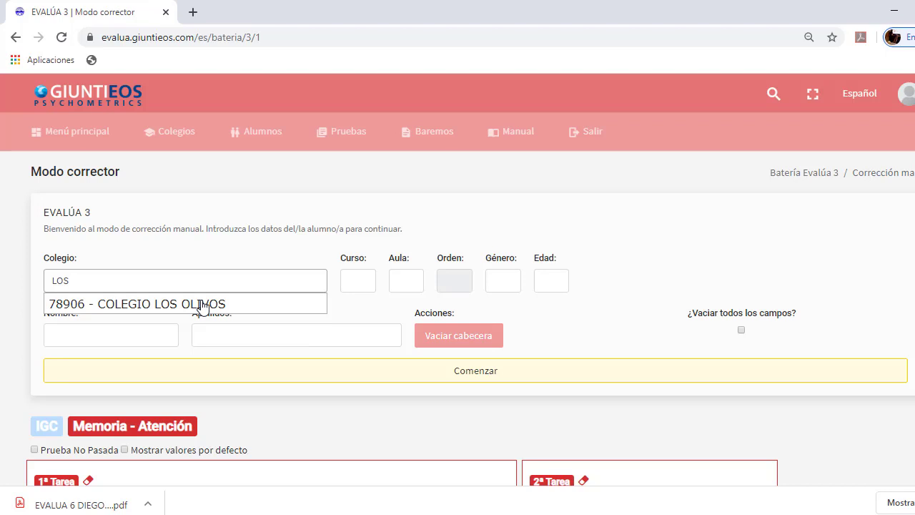
click(203, 305)
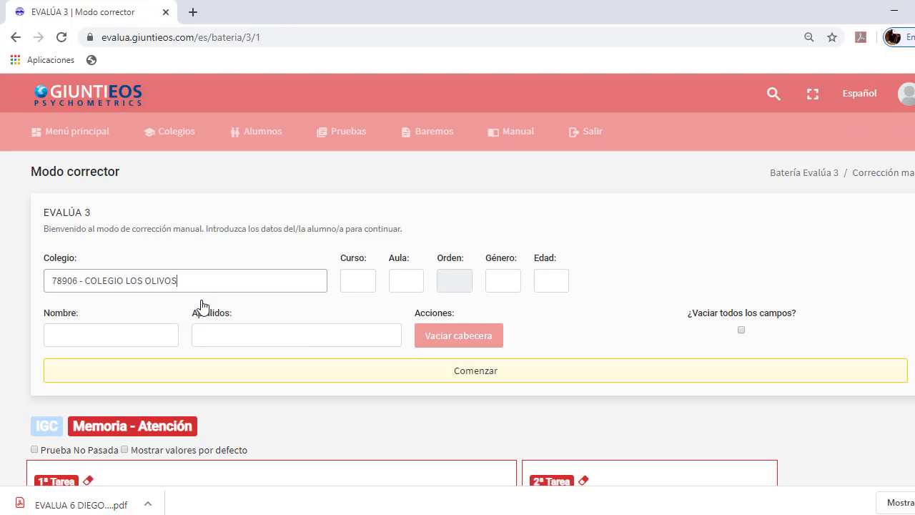
Set course 3º Ed. Básica, classroom 1, gender 2 and age 09
click(353, 280)
text(3)
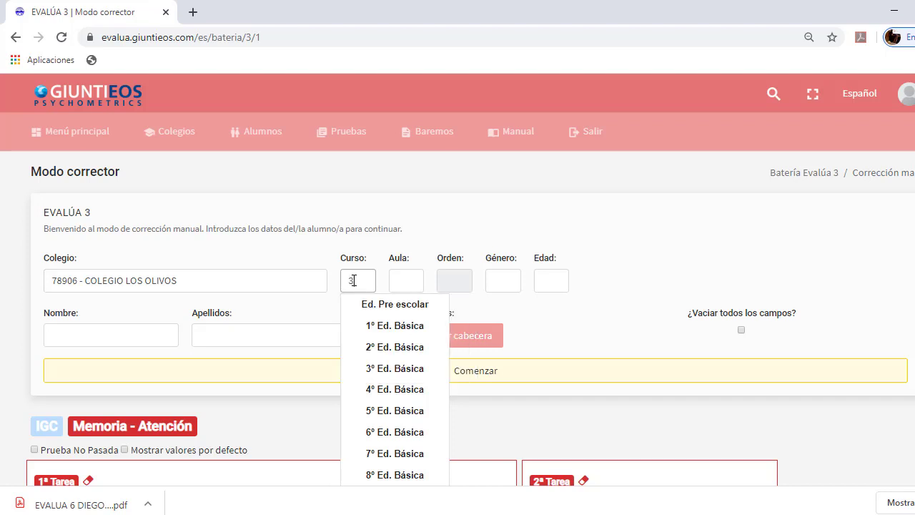
click(377, 368)
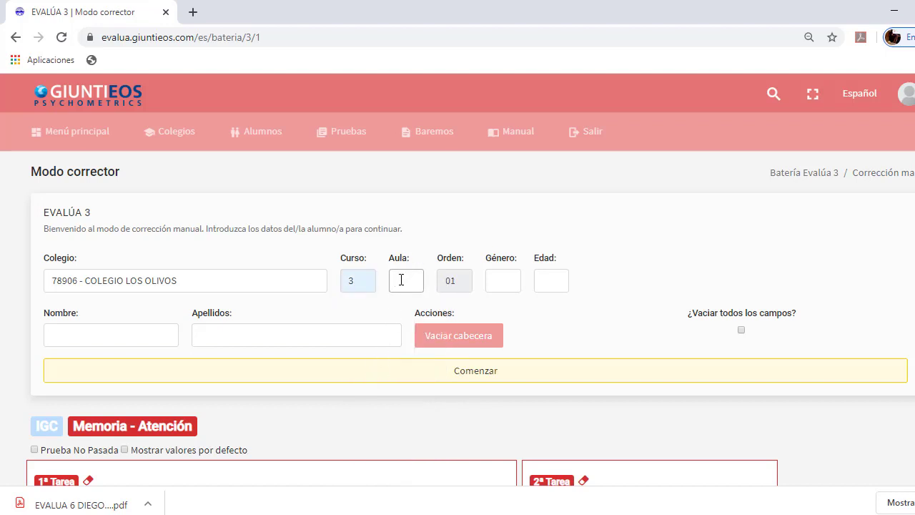
text(1)
click(499, 284)
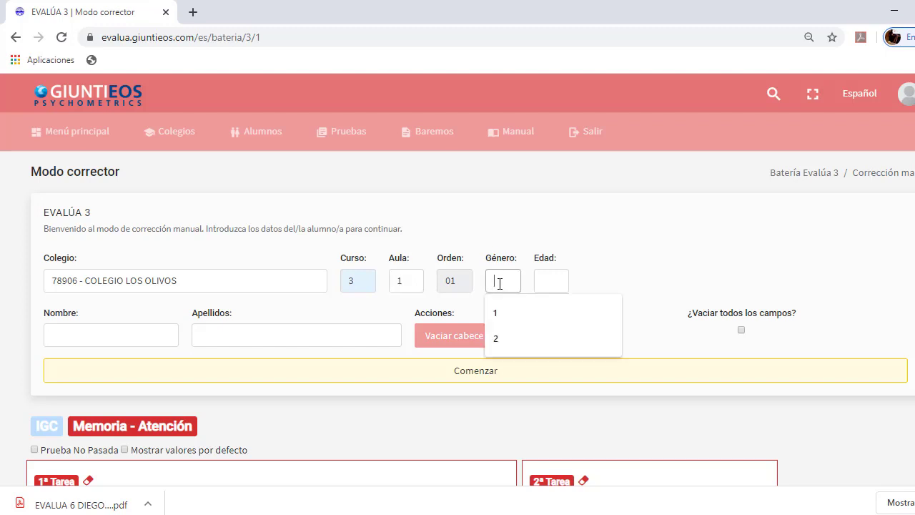
click(458, 282)
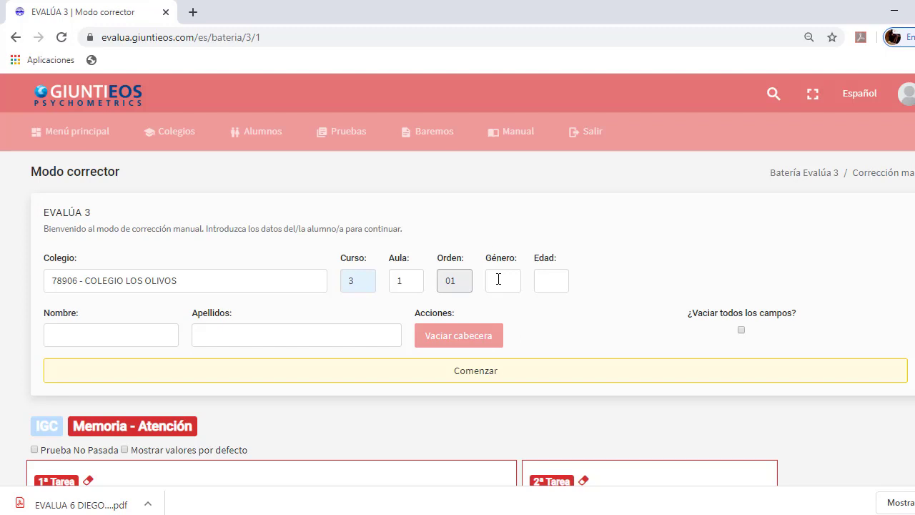
click(498, 279)
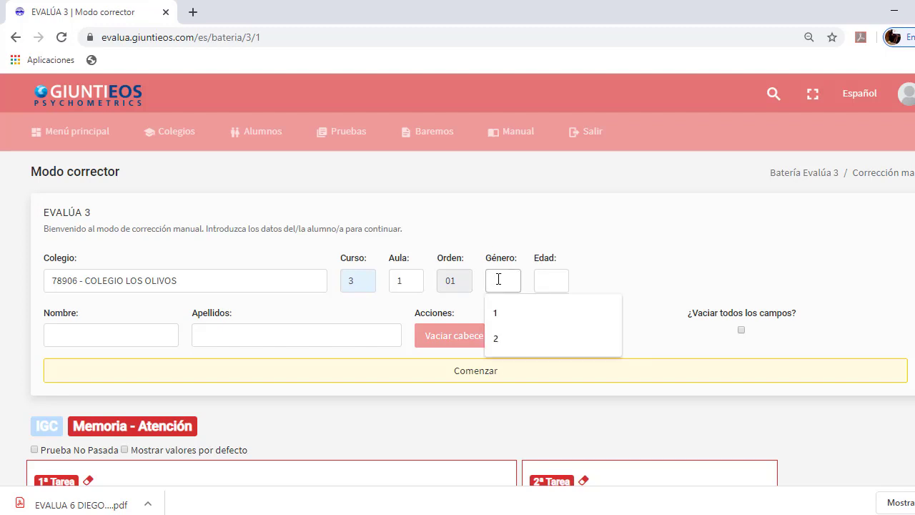
click(505, 337)
click(506, 336)
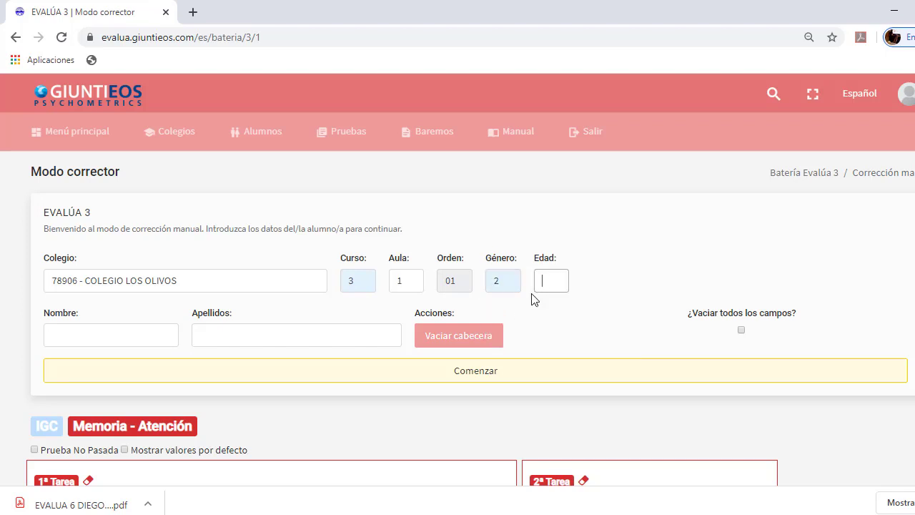
text(09)
Enter the student's first name and surnames, correcting a mistyped letter
click(152, 338)
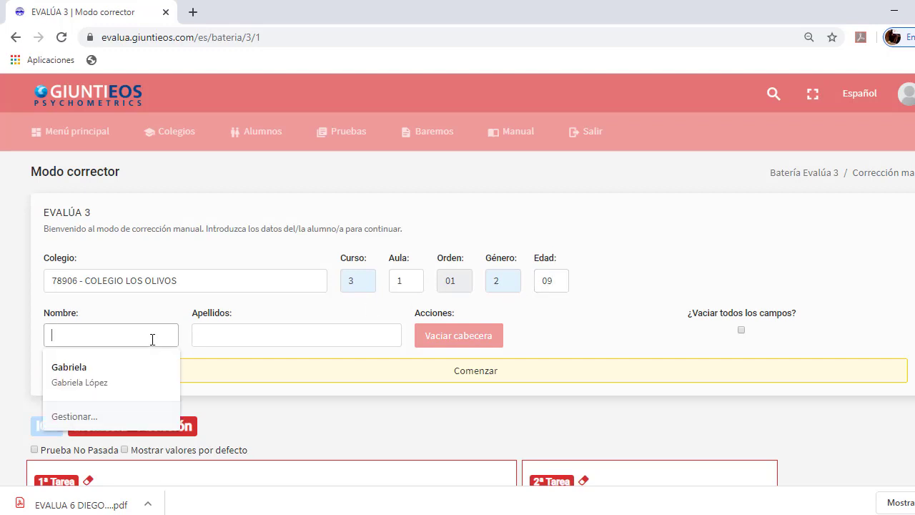
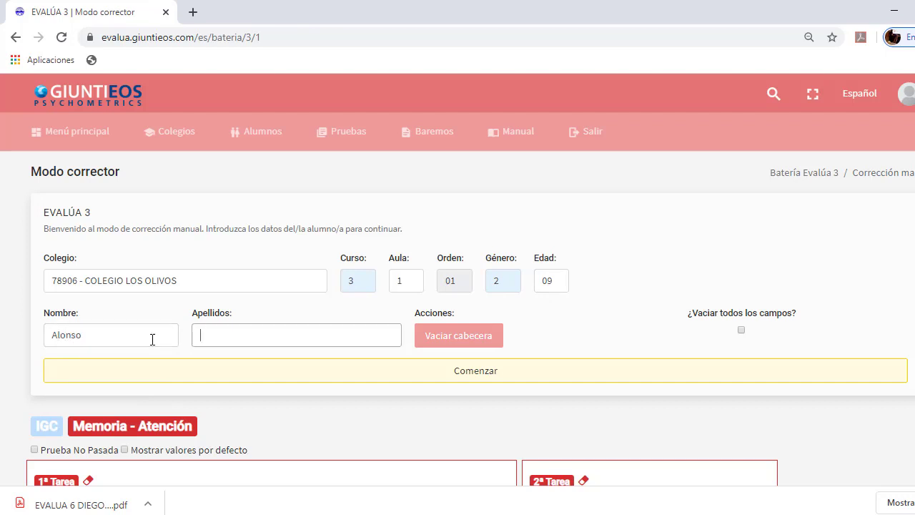
Type the 1/2 answers into the Memoria - Atención 1ª and 2ª Tarea grids, starting from item 1
scroll(274, 385, down, 2)
scroll(272, 285, down, 1)
scroll(278, 240, up, 2)
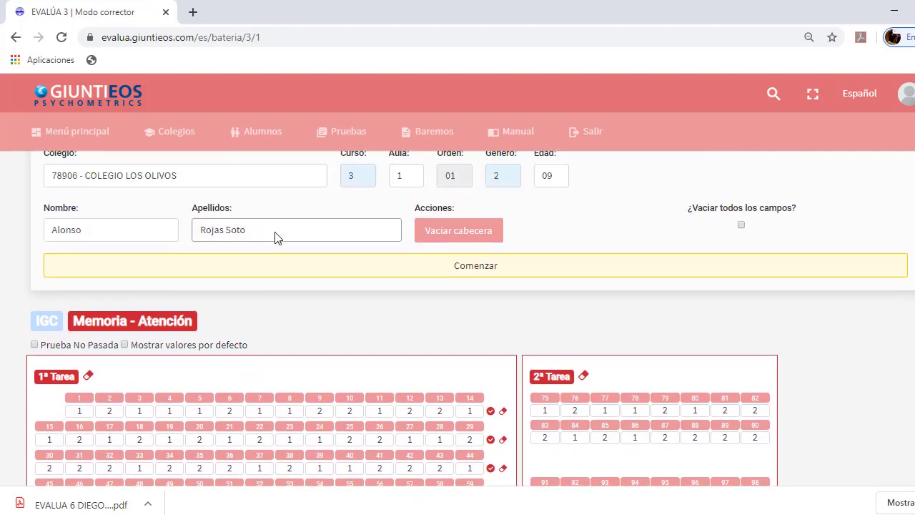
scroll(278, 238, up, 1)
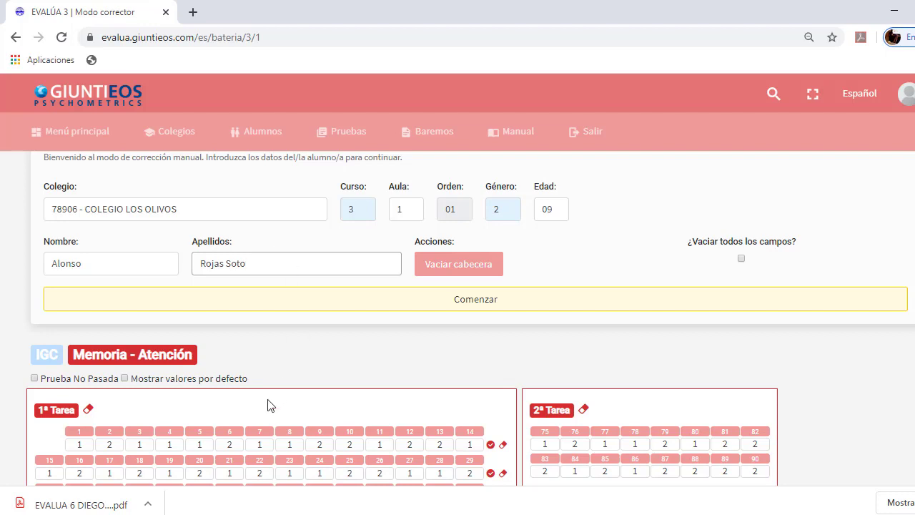
scroll(197, 386, down, 2)
scroll(176, 407, down, 2)
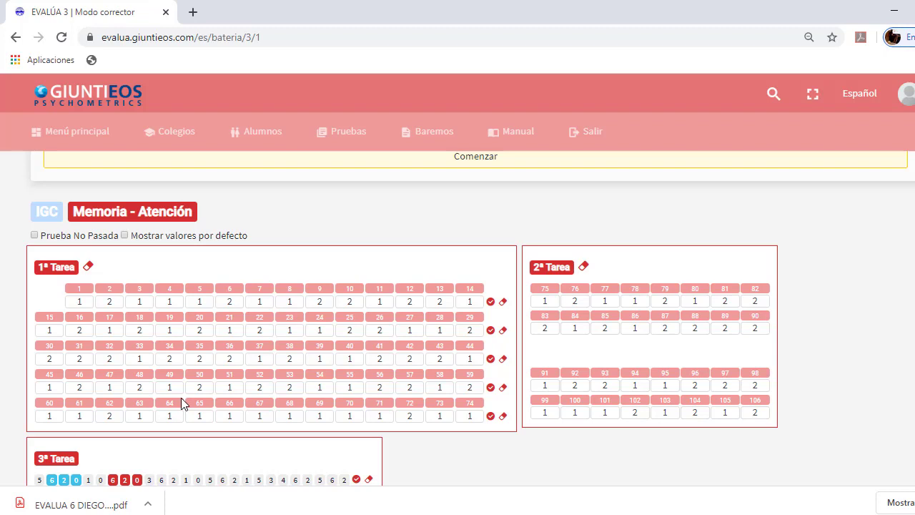
double_click(87, 302)
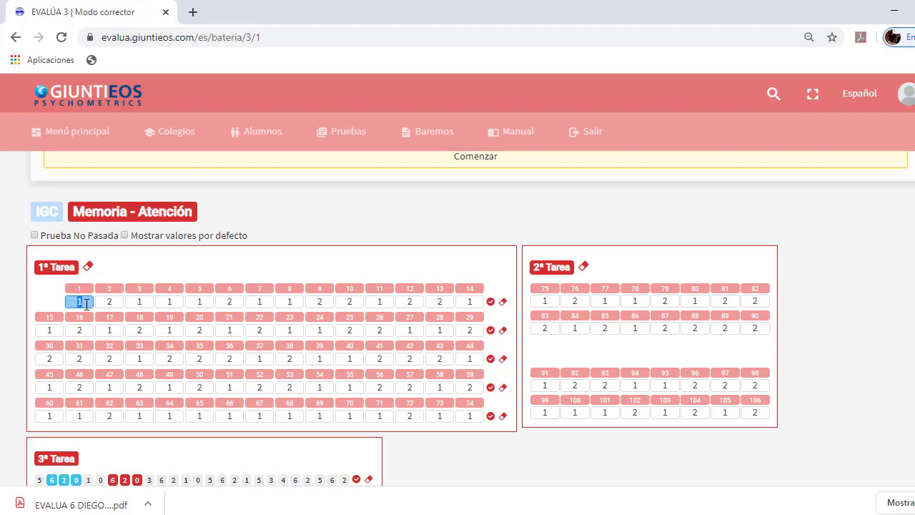
text(121212121212)
scroll(86, 304, down, 1)
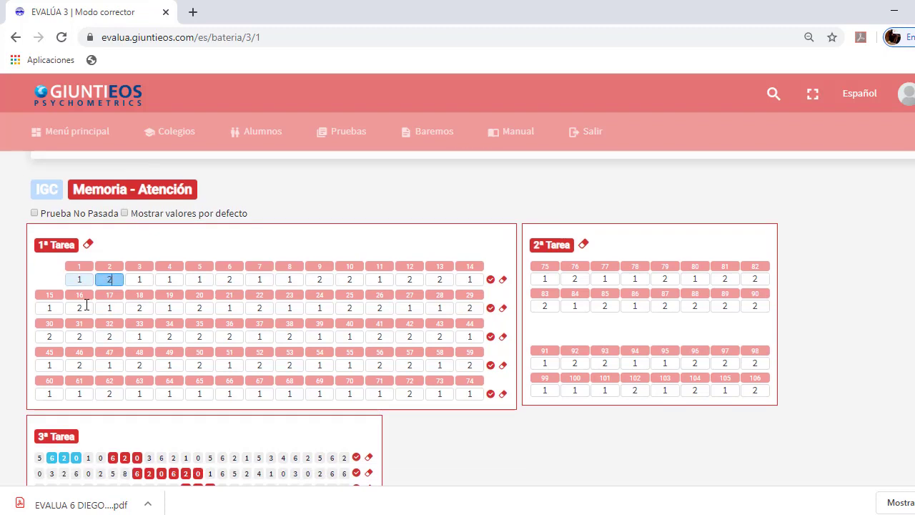
text(21212121212122)
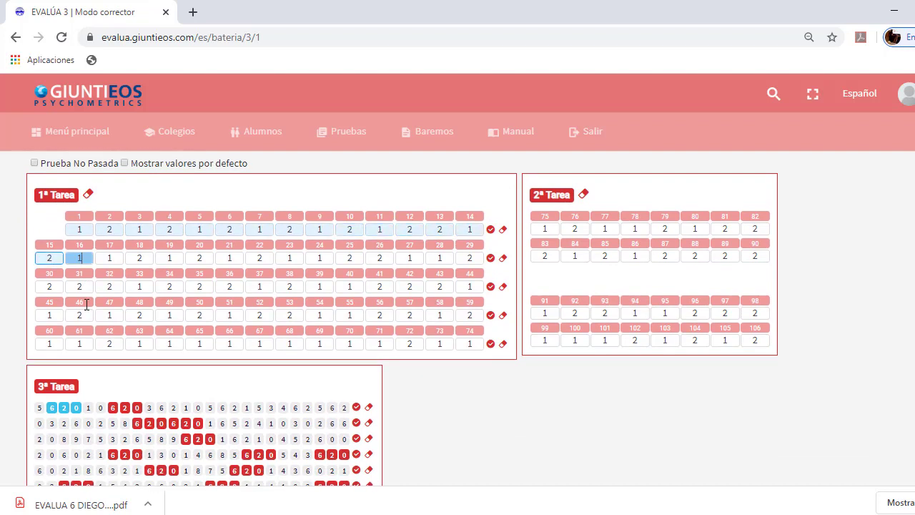
text(12121212121 )
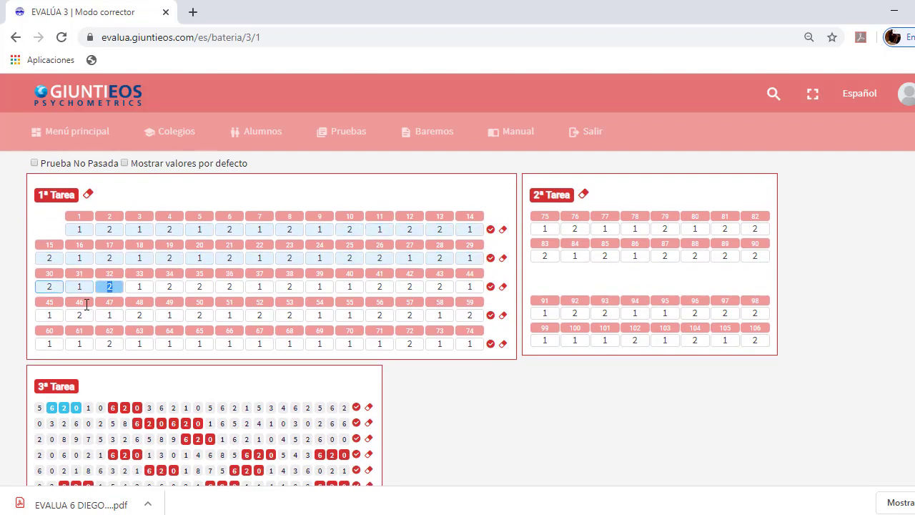
text( 212121)
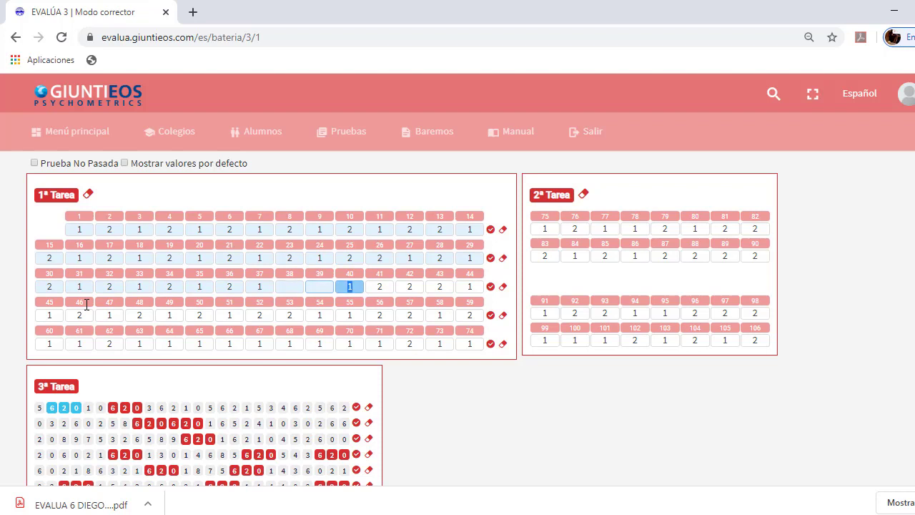
text(21212121212121212)
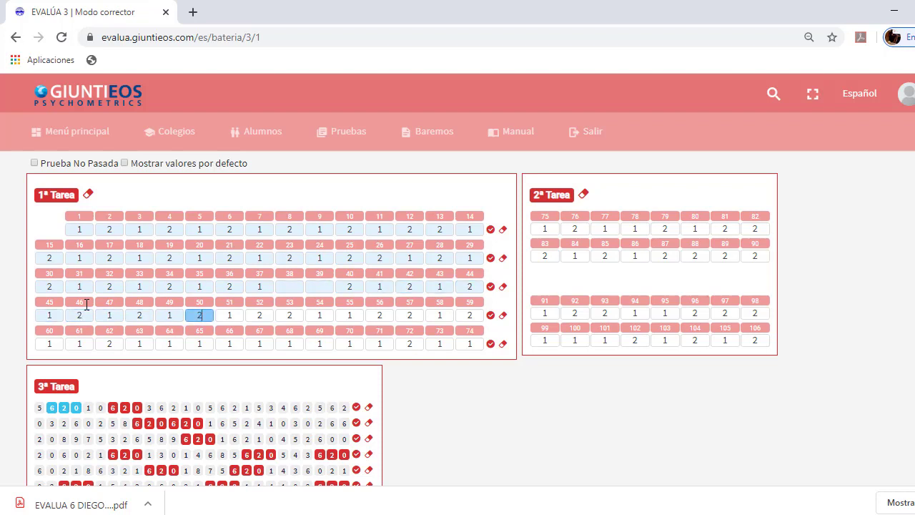
text(12    )
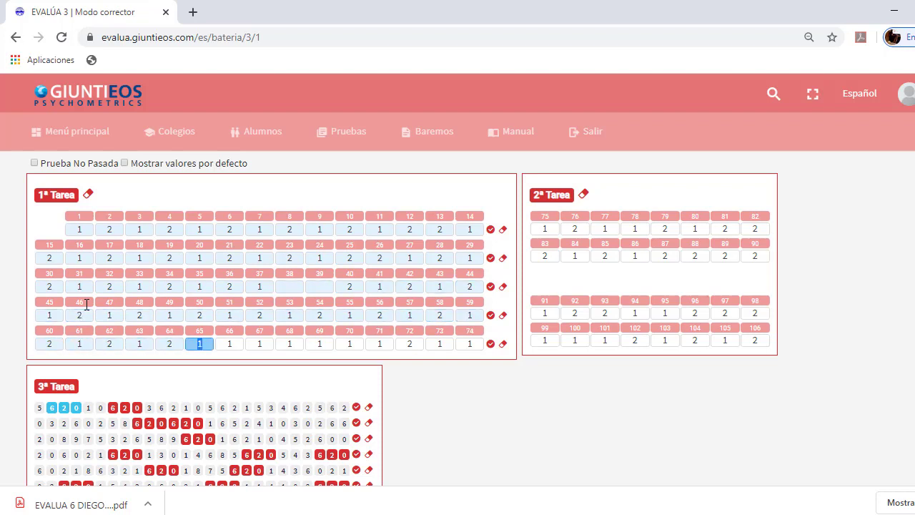
text(121212122)
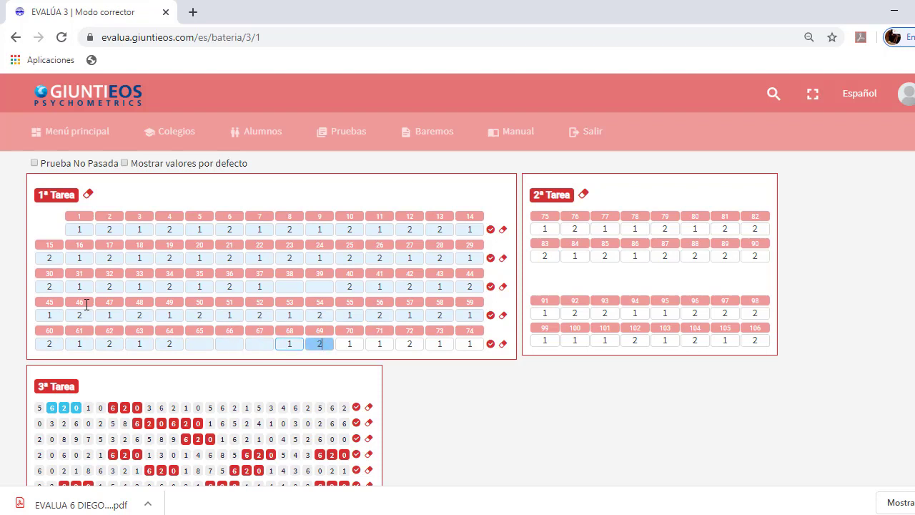
text(121212222121211)
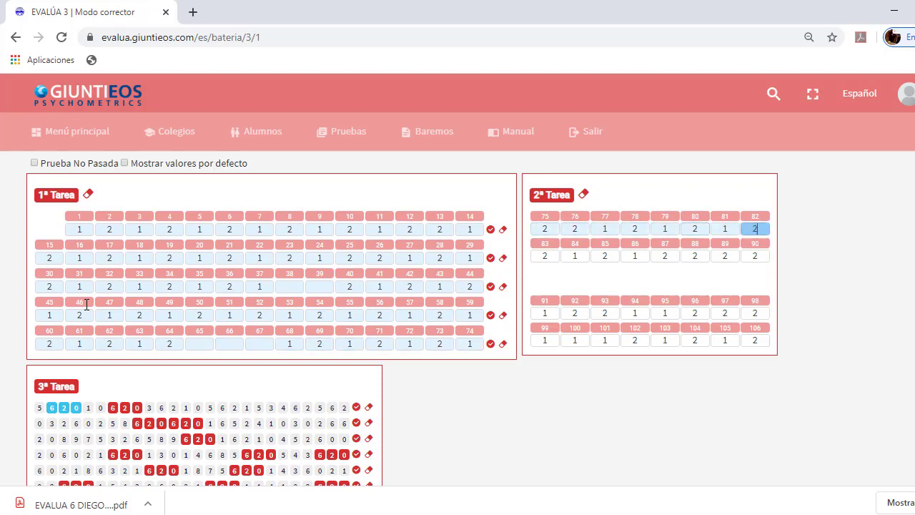
text(22222)
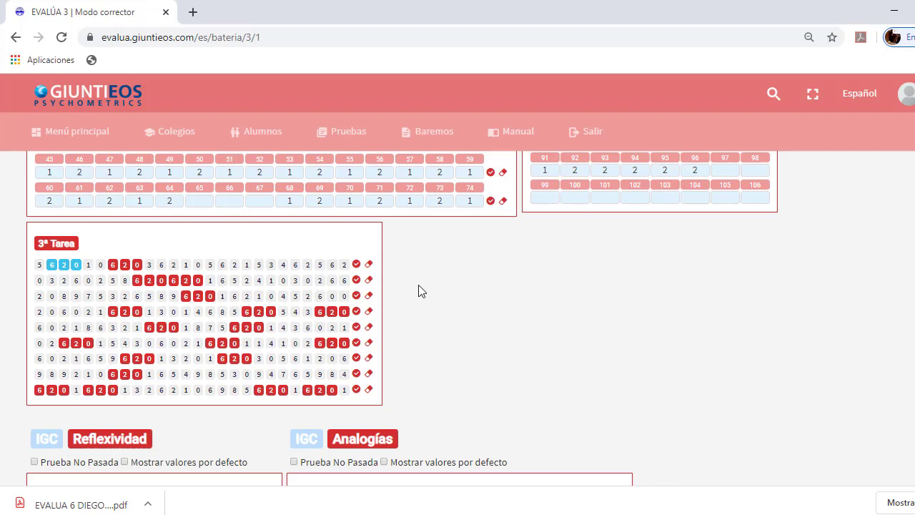
Toggle the 3ª Tarea 620 markings in rows 1, 2, 4, 7, 9 and the last row to match the sheet
click(113, 265)
click(113, 265)
click(369, 265)
click(113, 265)
click(113, 265)
click(137, 281)
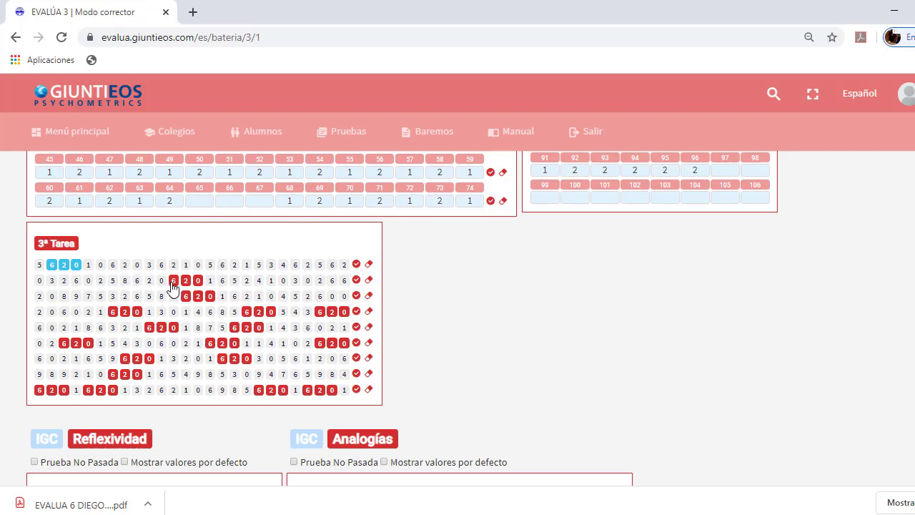
click(174, 281)
click(113, 313)
click(126, 359)
click(259, 389)
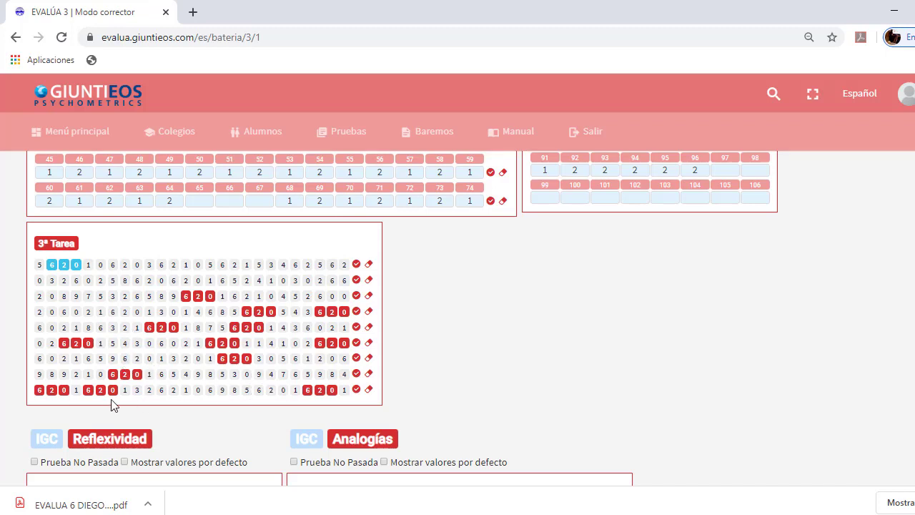
click(88, 390)
Type all 22 Reflexividad 1ª Tarea answers, then the Analogías answers from item 1
scroll(503, 341, down, 3)
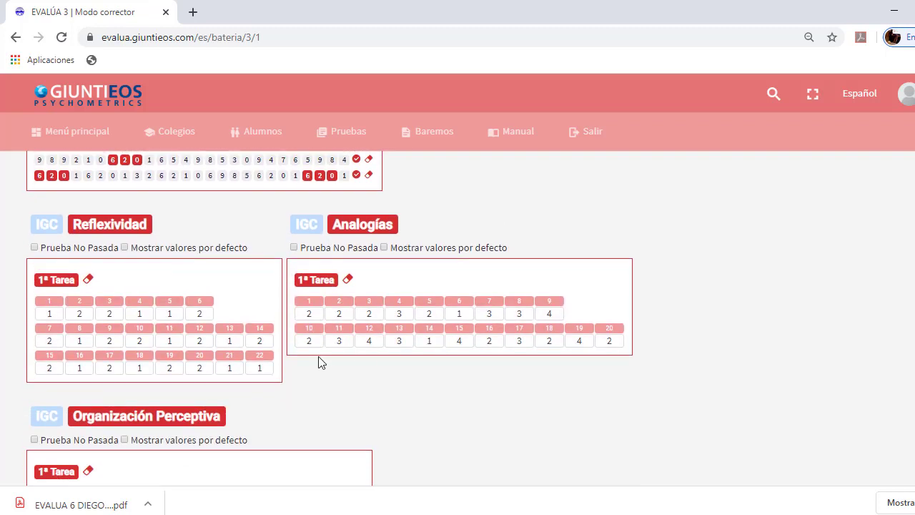
double_click(59, 313)
text(22121122)
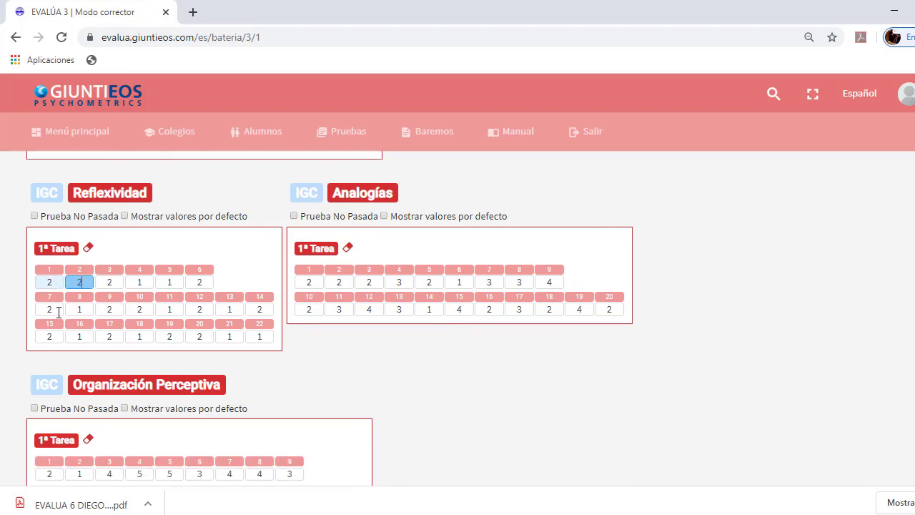
text(2212122222)
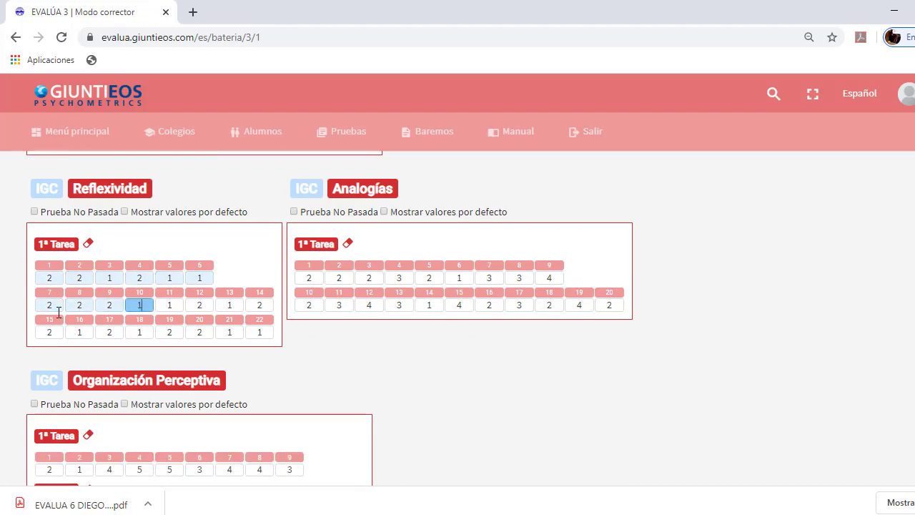
text(11212221)
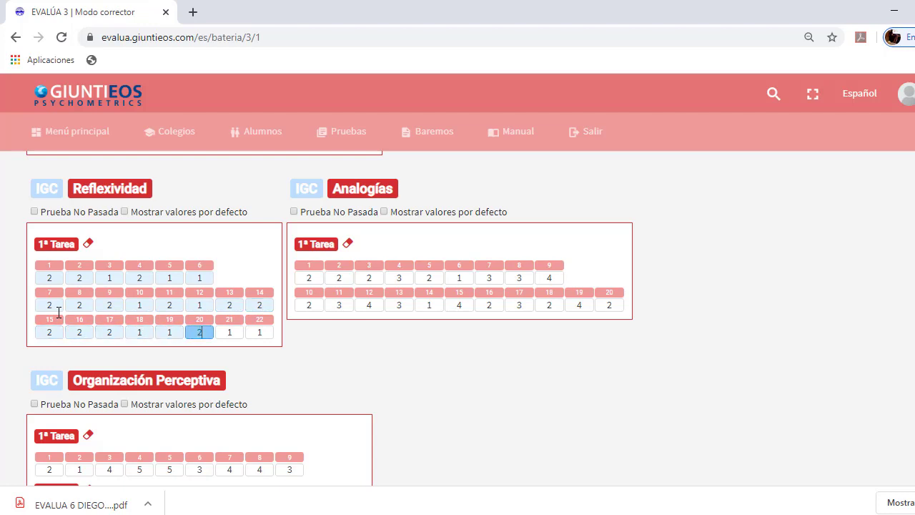
text(221)
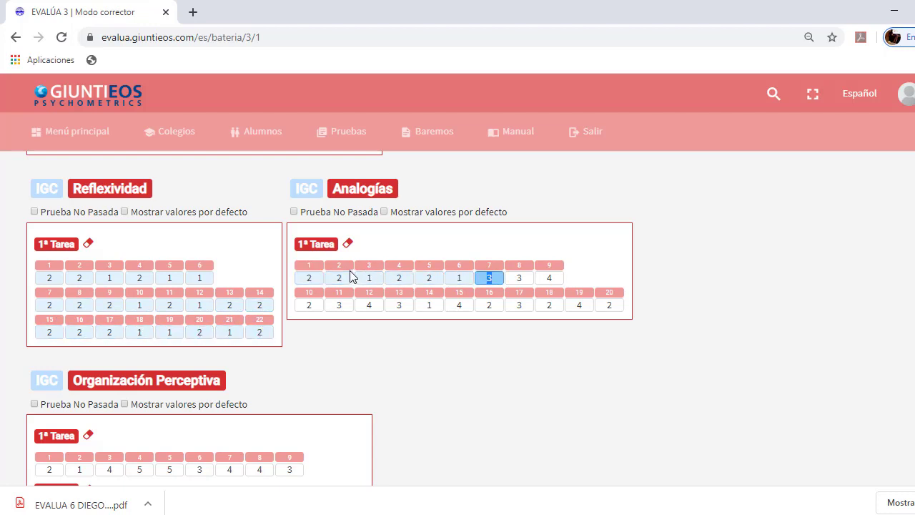
click(318, 279)
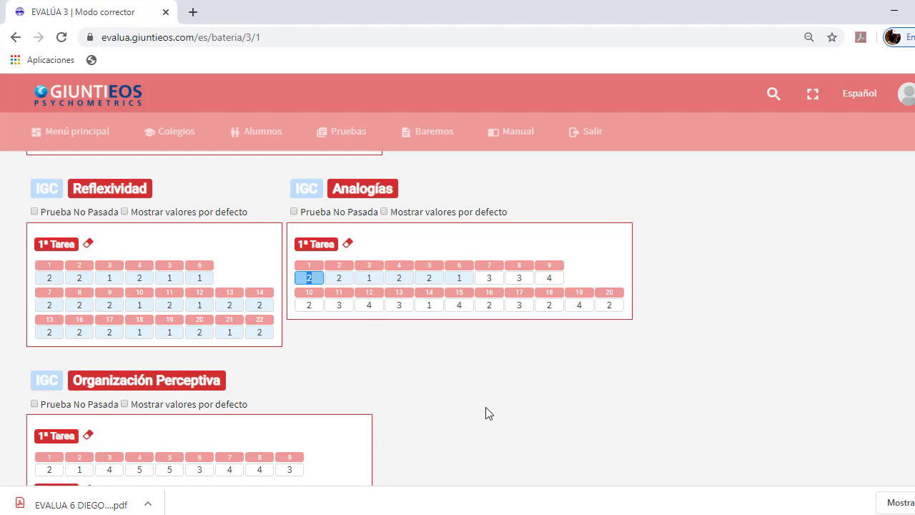
text(221214121)
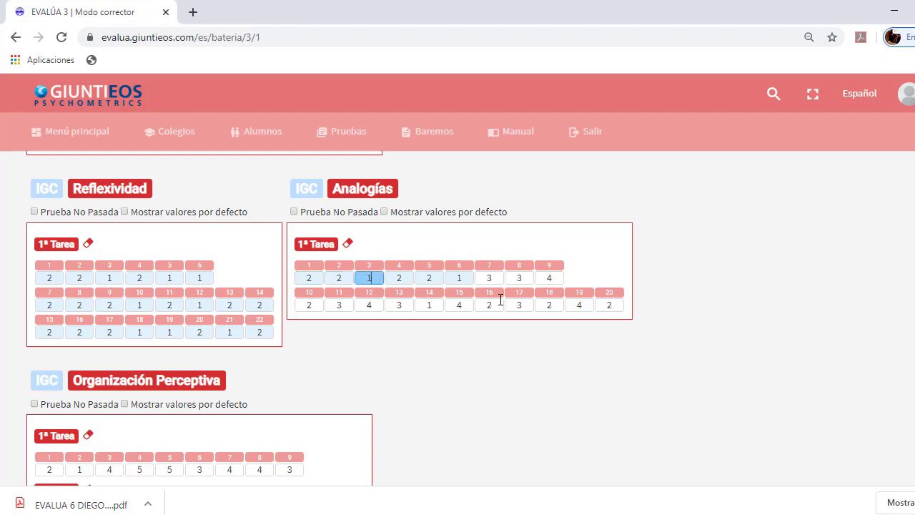
text(212142)
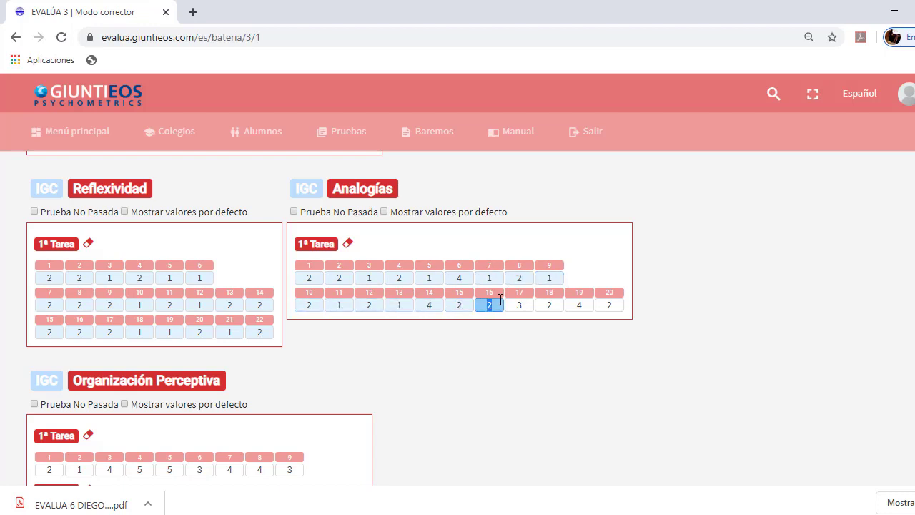
text(141)
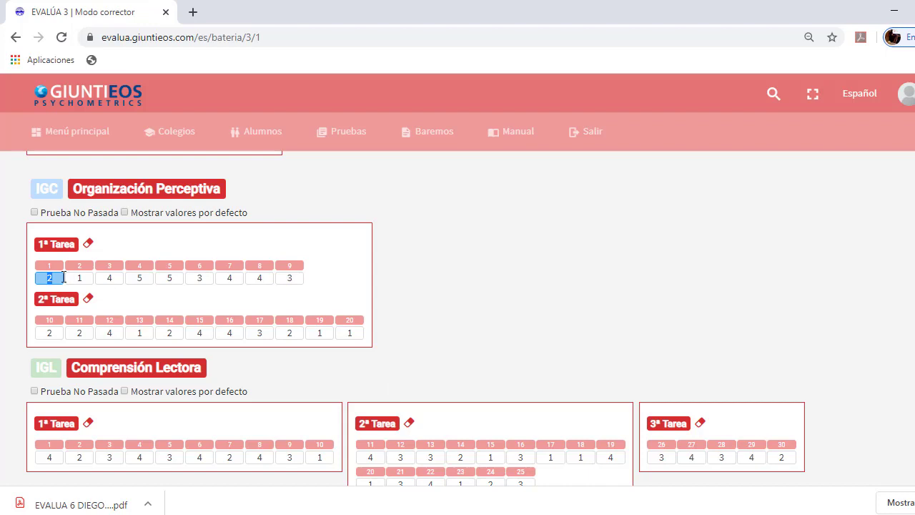
Enter Organización Perceptiva answers 3, 2, 1 from item 5, blank item 9, and 214122 from item 11
key(Tab)
key(Tab)
key(Tab)
key(Tab)
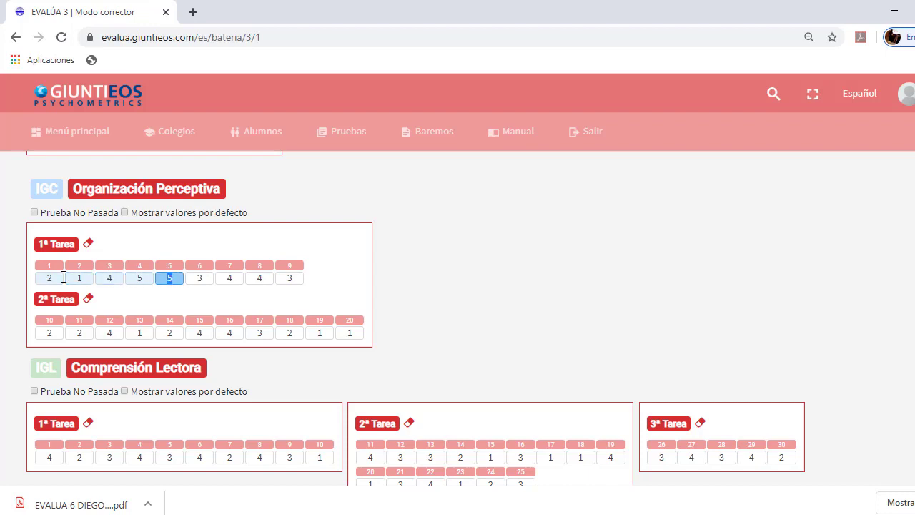
text(321)
key(BackSpace)
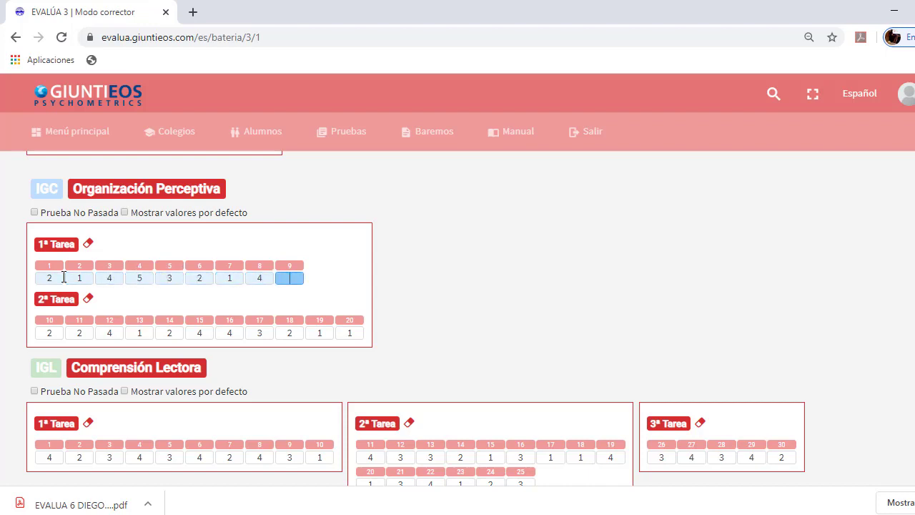
key(Tab)
key(Tab)
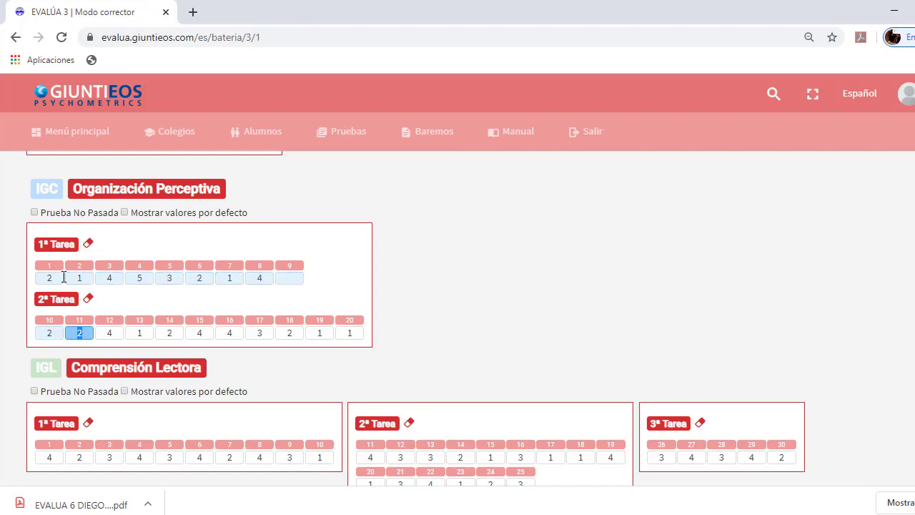
key(Tab)
key(Tab)
key(Tab)
key(Tab)
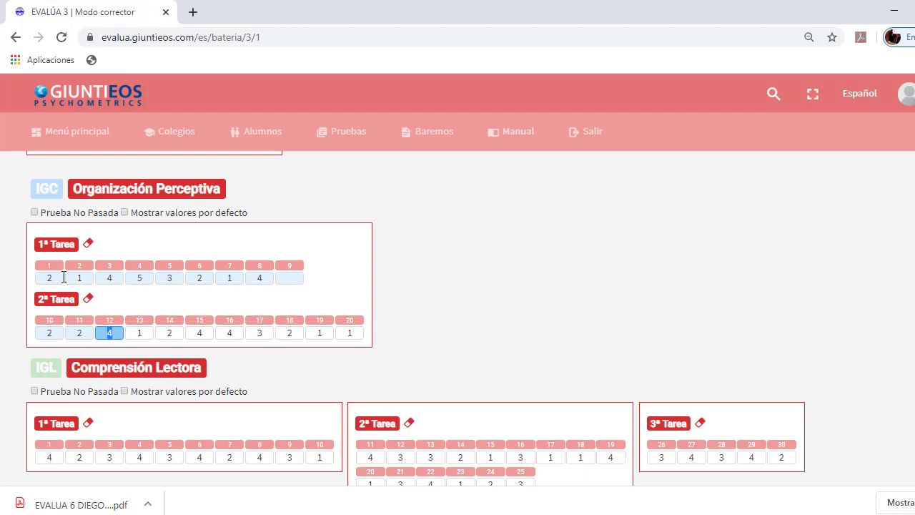
text(214)
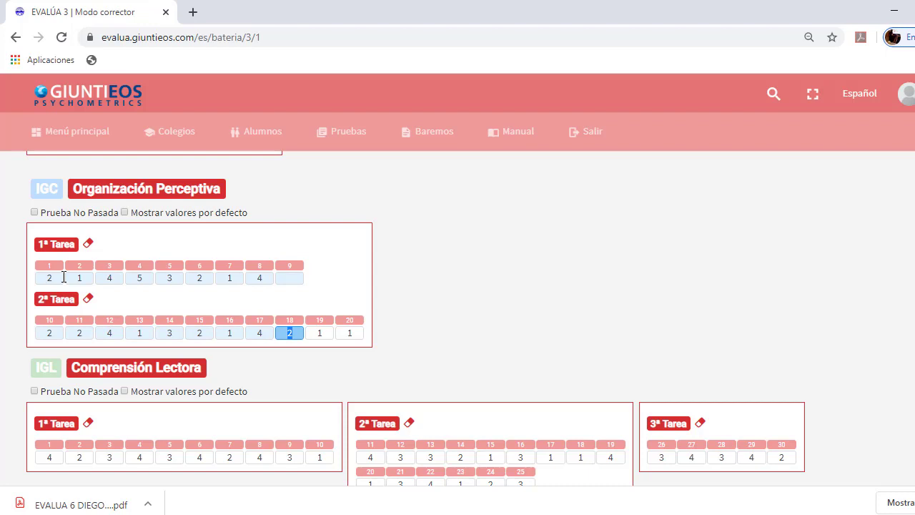
text(122)
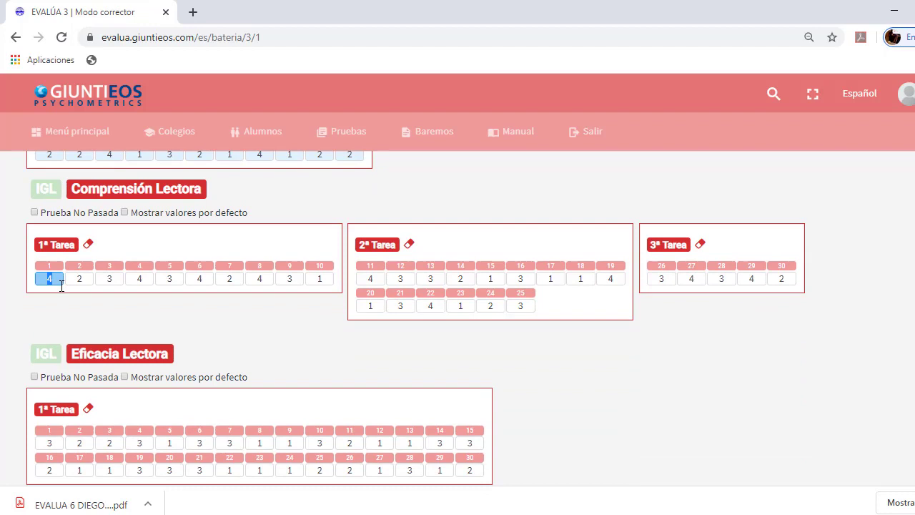
Type the 30 Comprensión Lectora answer digits across its three tasks
text(42342)
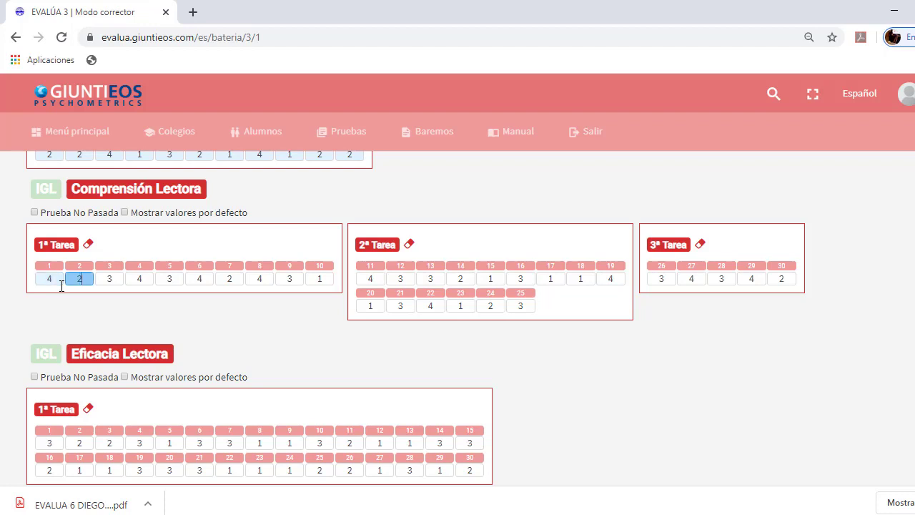
text(14121412)
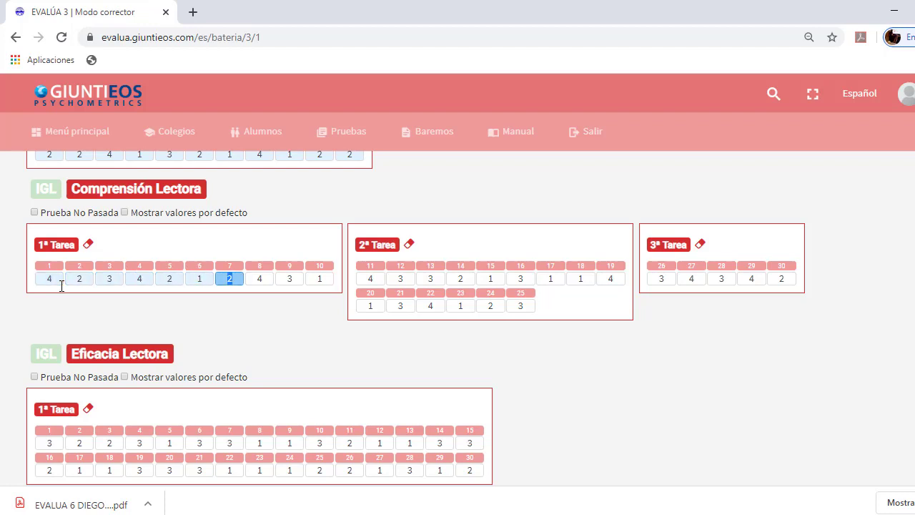
text(4121412112)
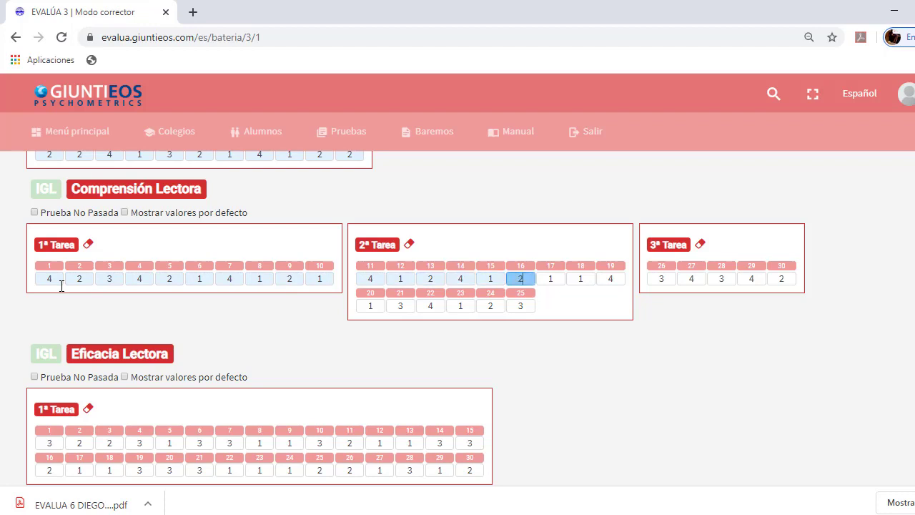
text(141214)
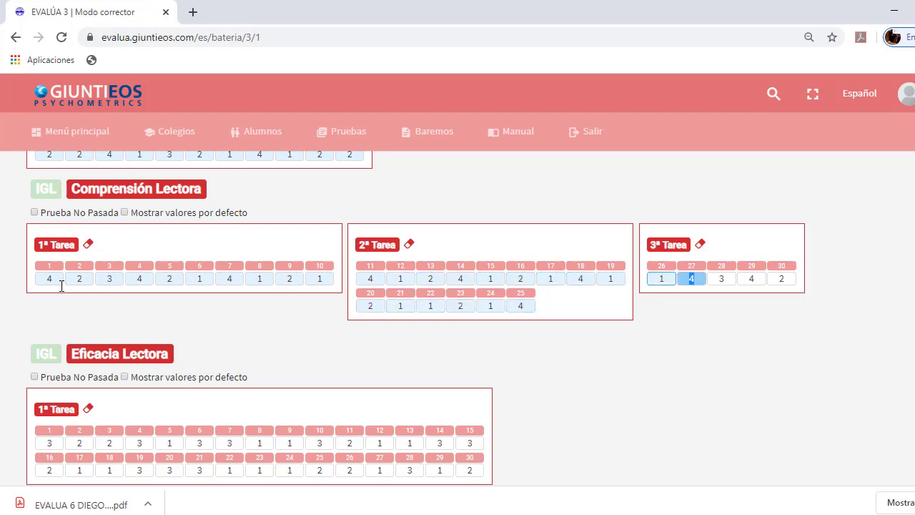
text(2)
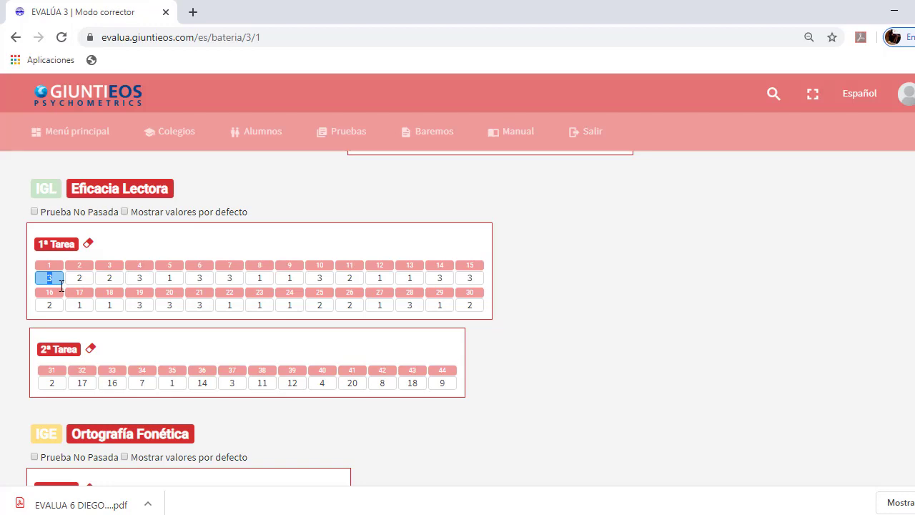
Enter the Eficacia Lectora 1ª Tarea answers, keep item 31, and type the 2ª Tarea values
text(32121121212)
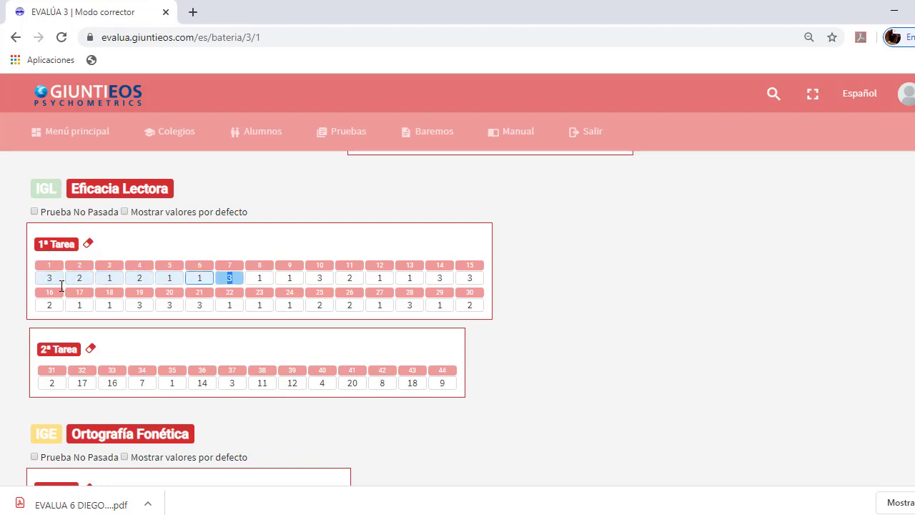
text(321223212)
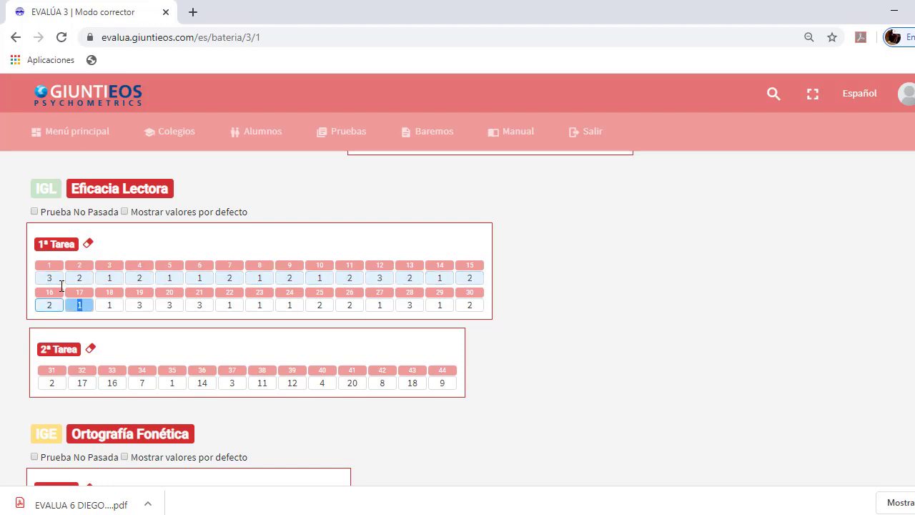
text(1232121)
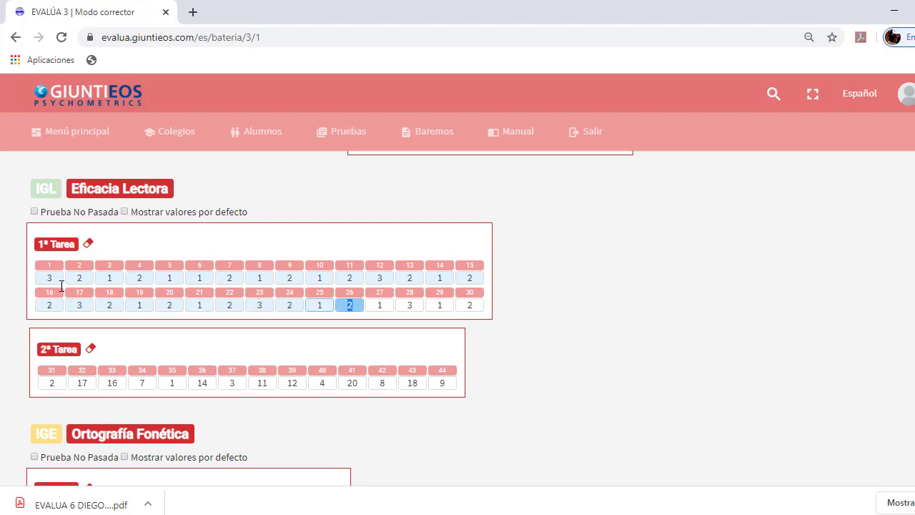
text(312)
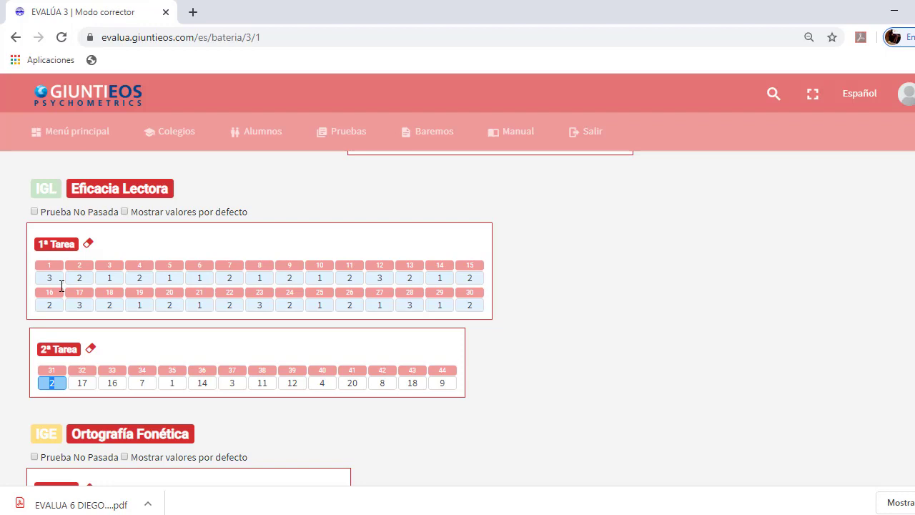
text(2)
key(Tab)
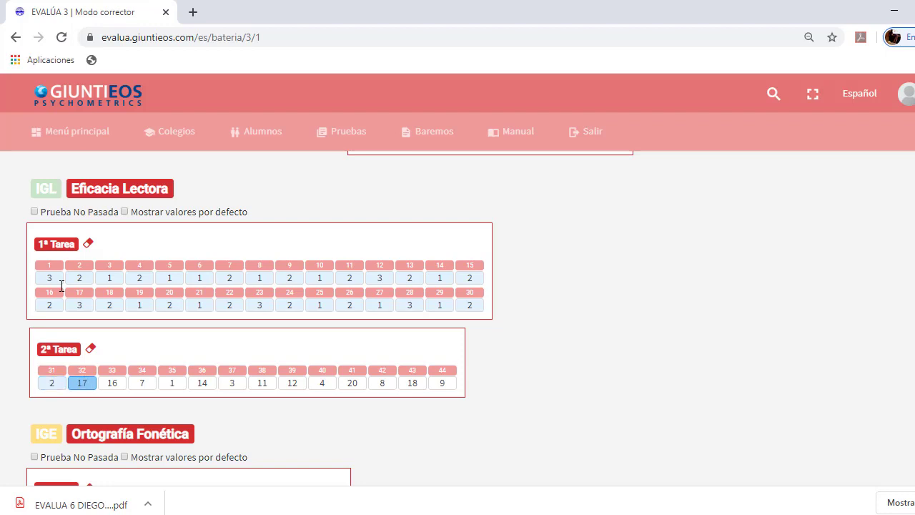
text(17167)
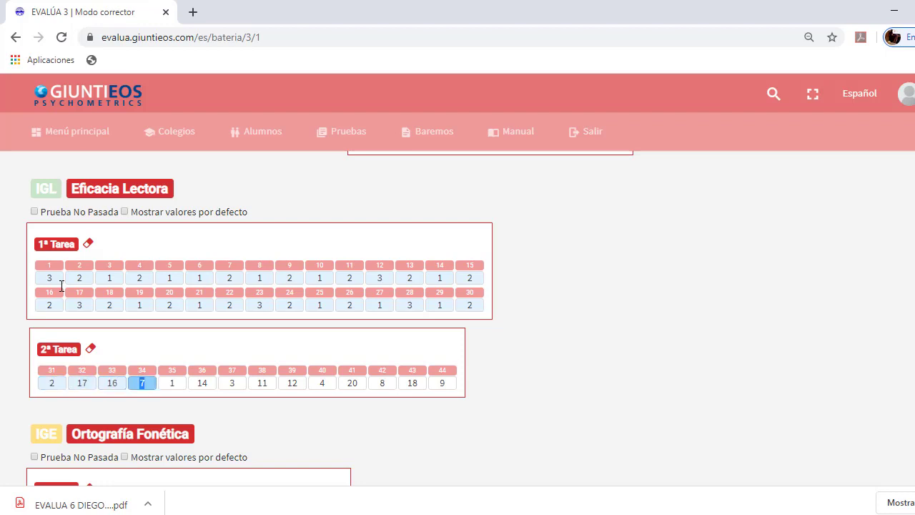
text(1)
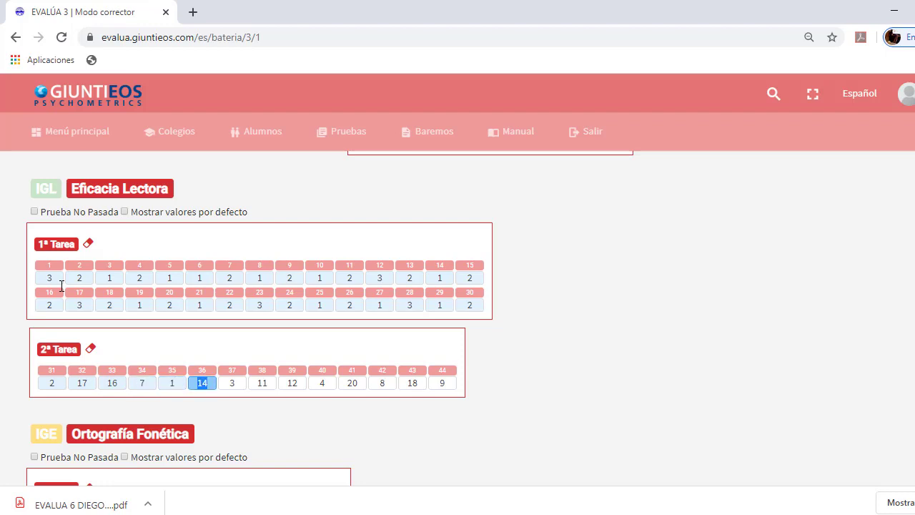
text(14311)
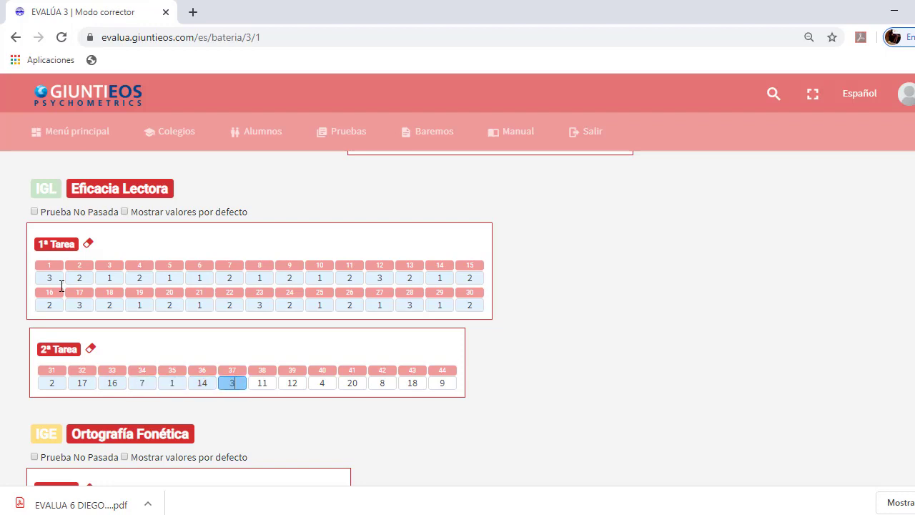
text(12)
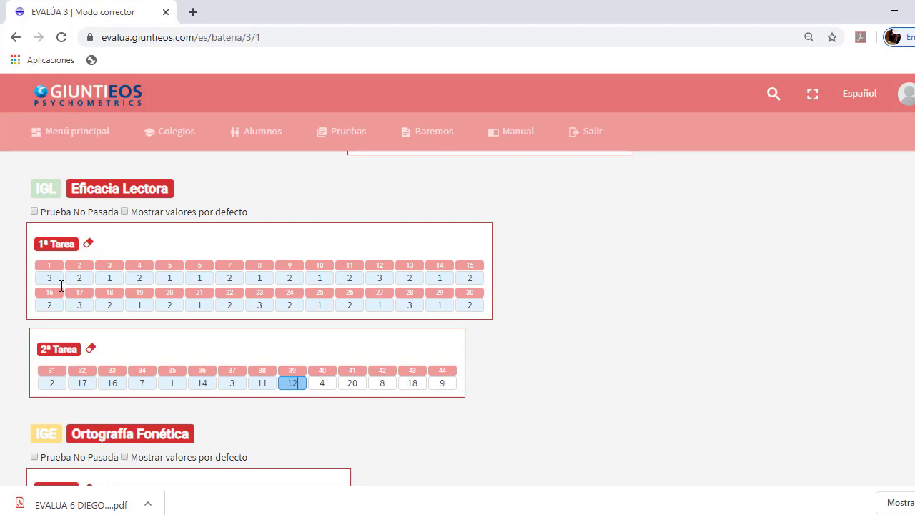
text(4208)
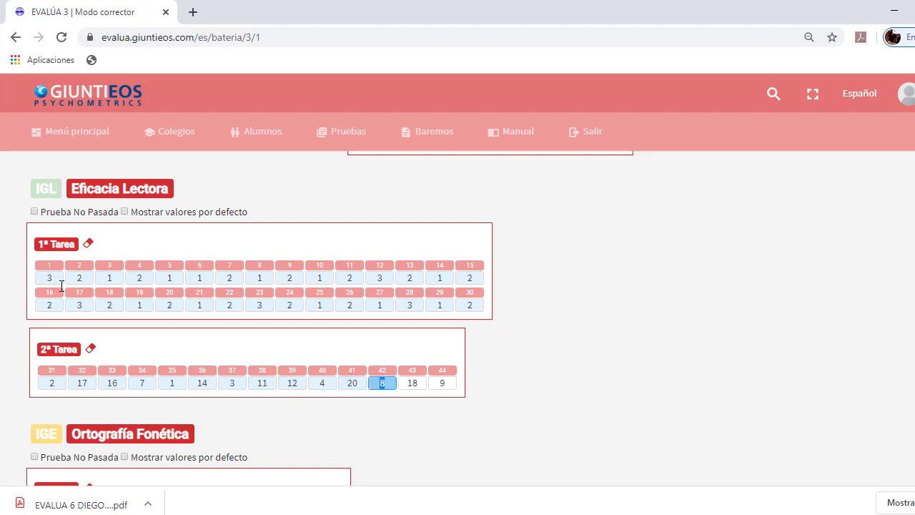
text(189)
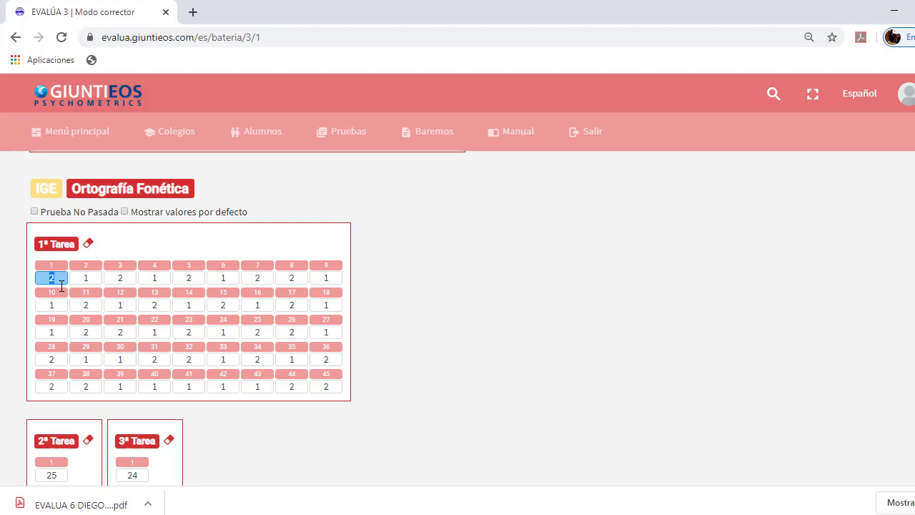
Type Ortografía Fonética 1ª Tarea answers for items 1–38, leaving items 39–45 empty
text(212121)
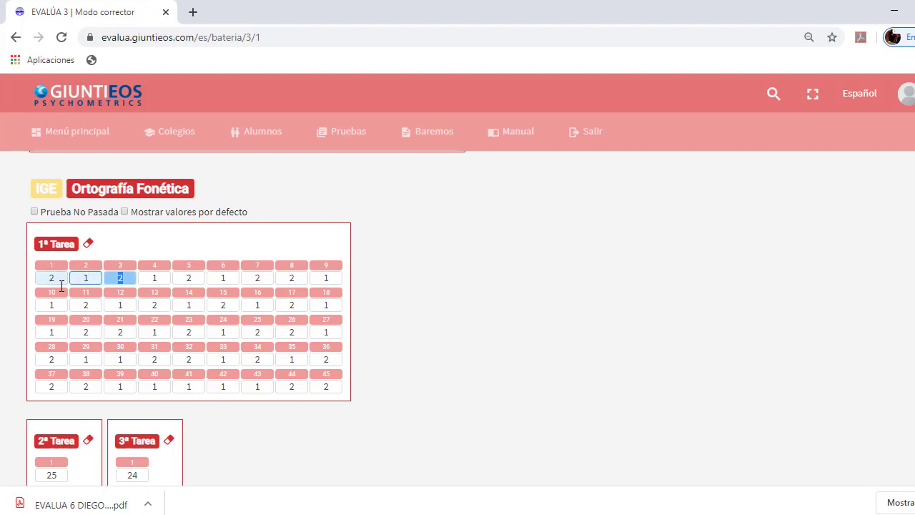
text(21211212)
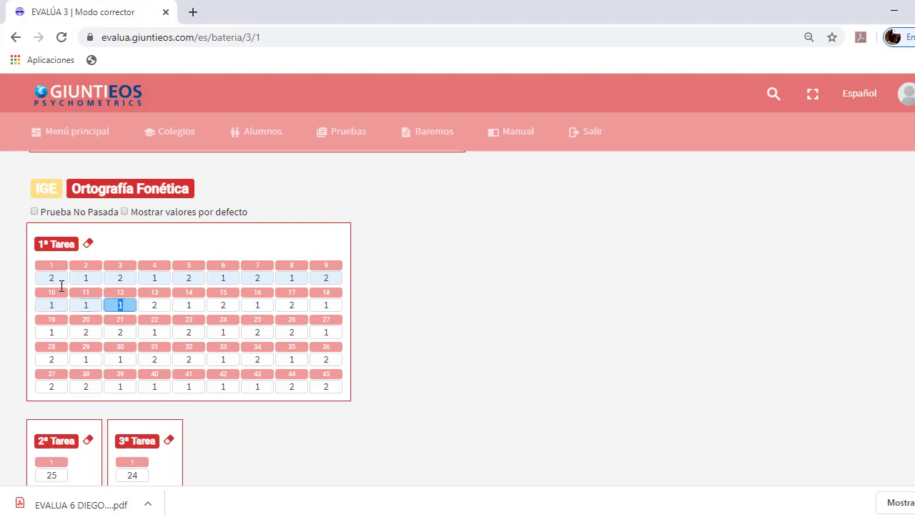
text(1)
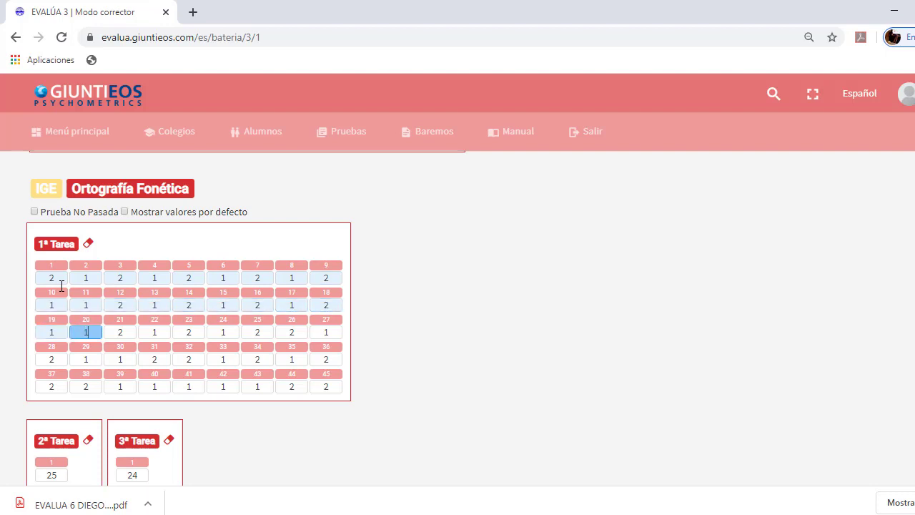
text(21211121211211121212)
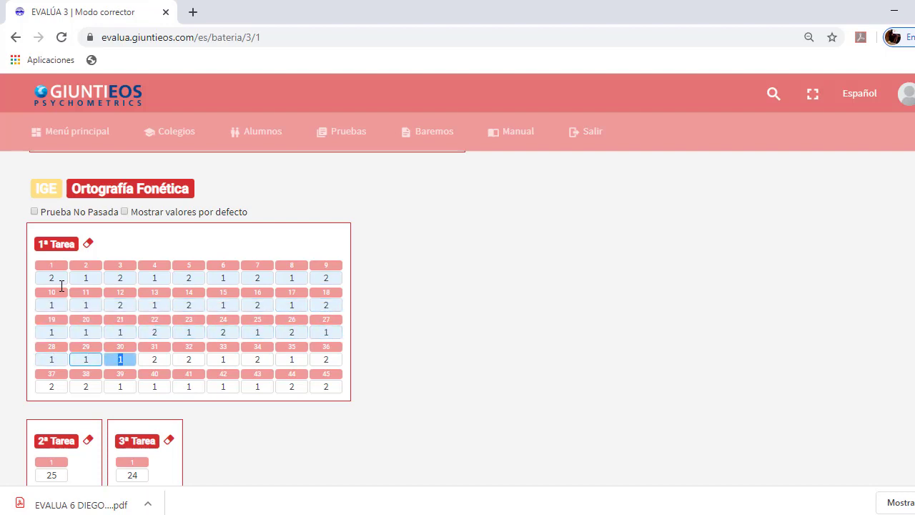
text(1212)
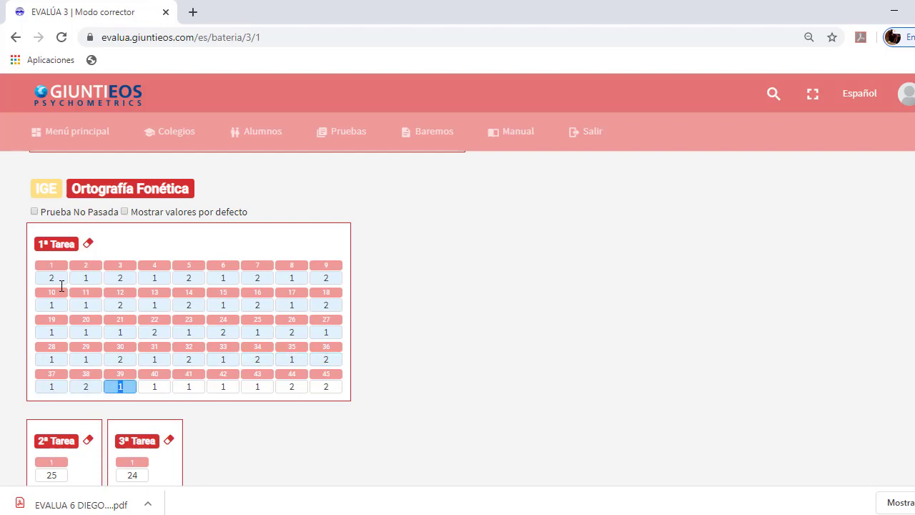
key(BackSpace)
key(Tab)
key(Tab)
key(Tab)
key(Tab)
key(Tab)
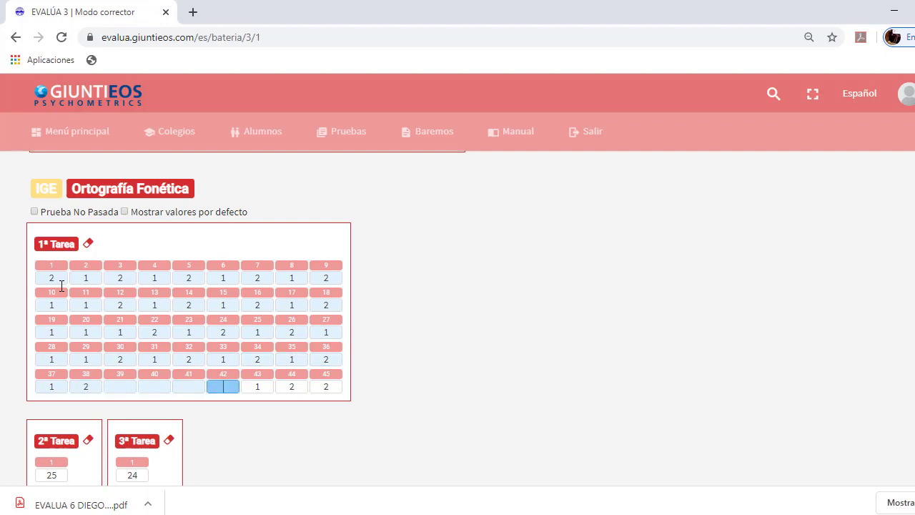
key(Tab)
key(Tab)
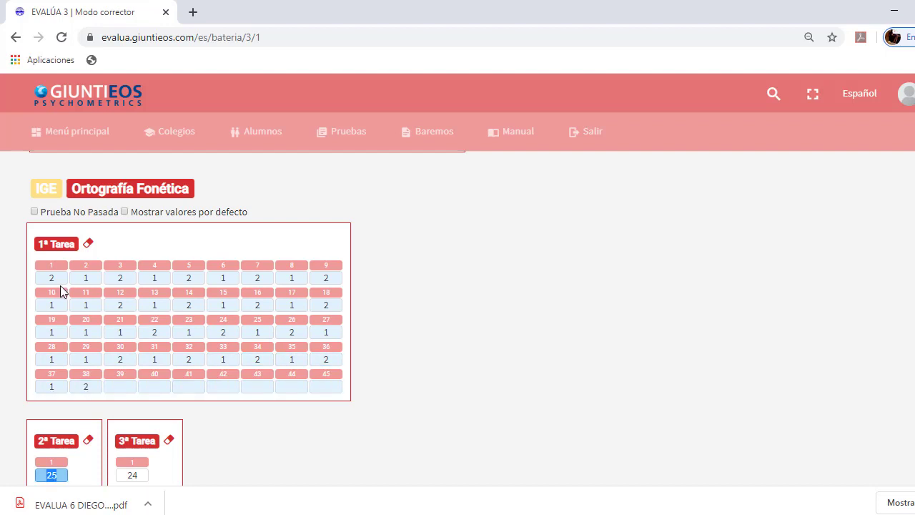
scroll(62, 289, down, 2)
scroll(49, 307, down, 1)
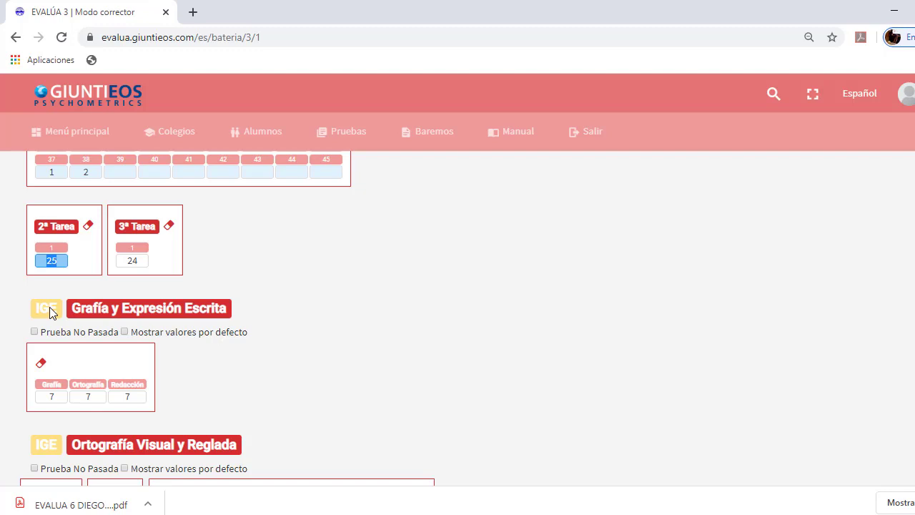
Set Ortografía Fonética 2ª Tarea to 20, Grafía 3, Ortografía 2 and Redacción 3
text(20)
key(Tab)
key(Tab)
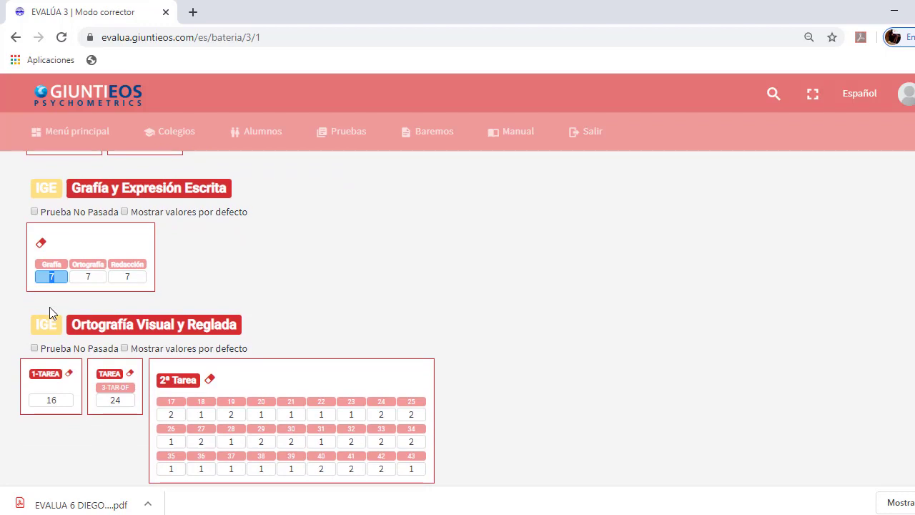
scroll(50, 312, up, 2)
scroll(50, 386, down, 1)
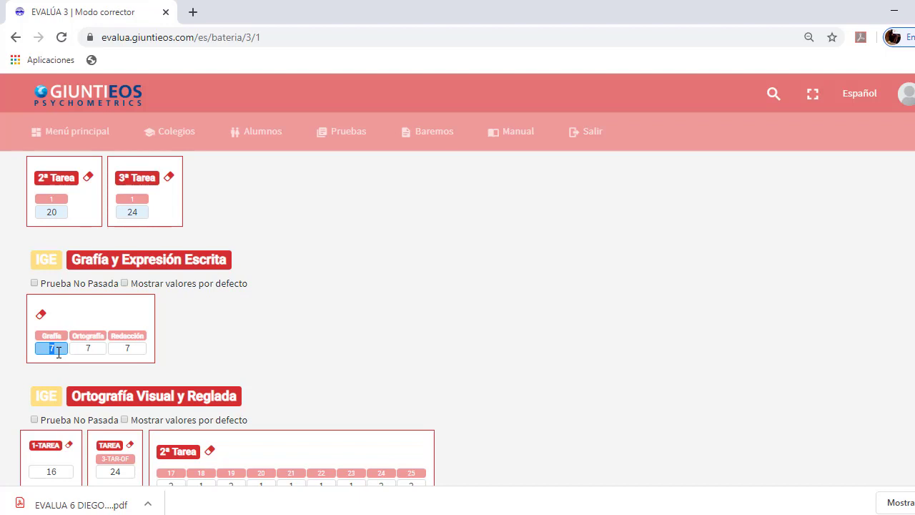
text(3)
key(Tab)
text(2)
key(Tab)
text(3)
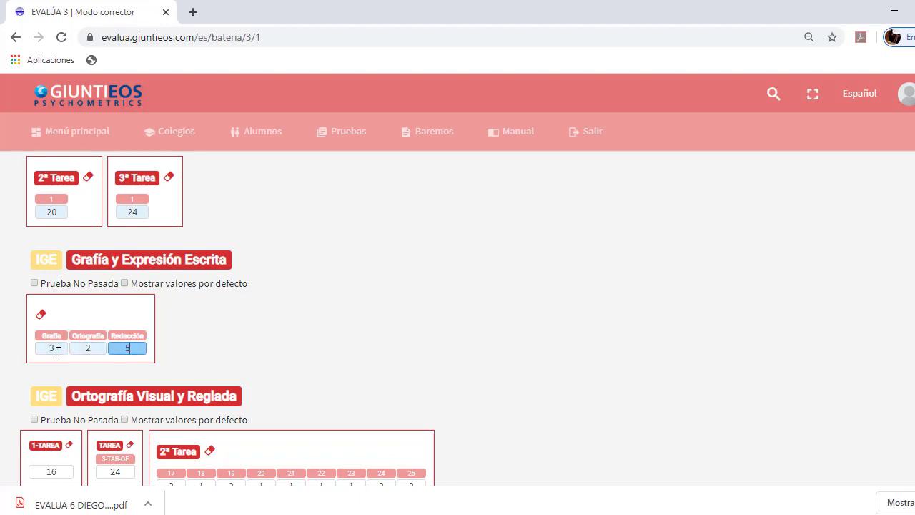
key(Tab)
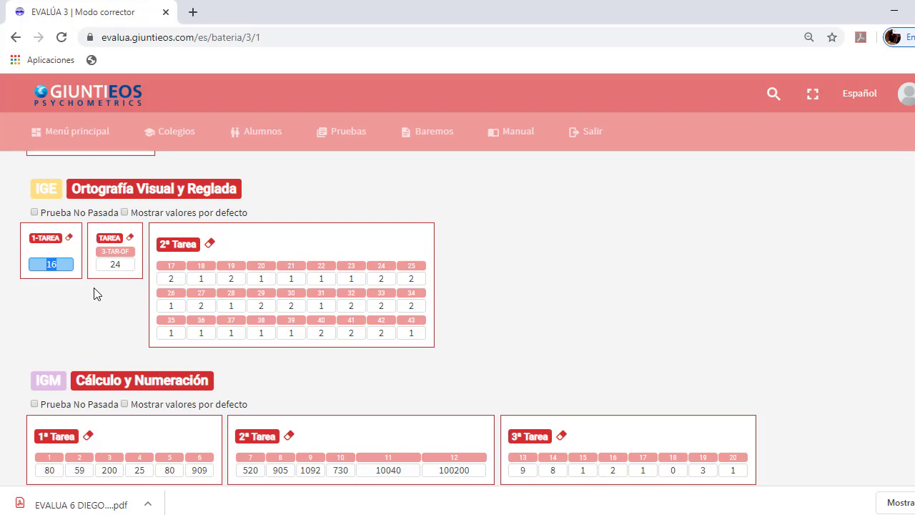
Enter Ortografía Visual y Reglada 1ª Tarea 10, 3-TAR-OF 8, and the 2ª Tarea answers
text(10)
key(Tab)
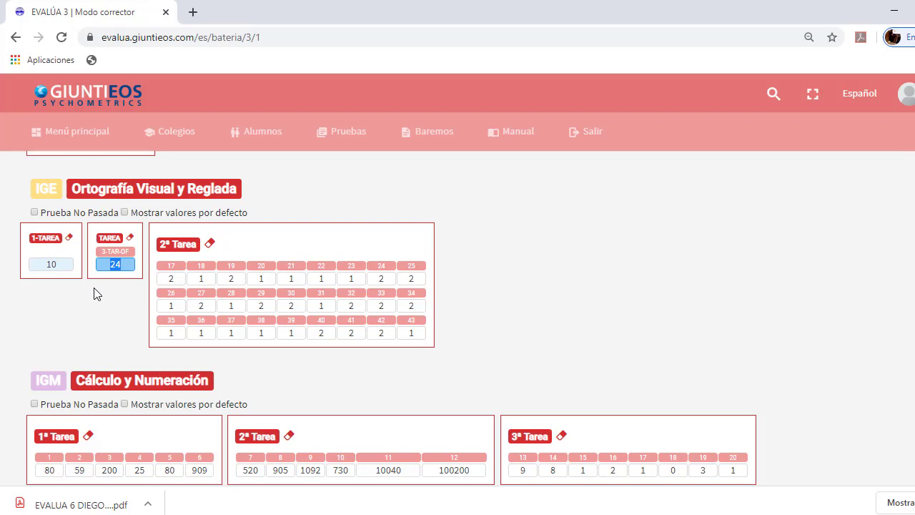
text(8)
key(Tab)
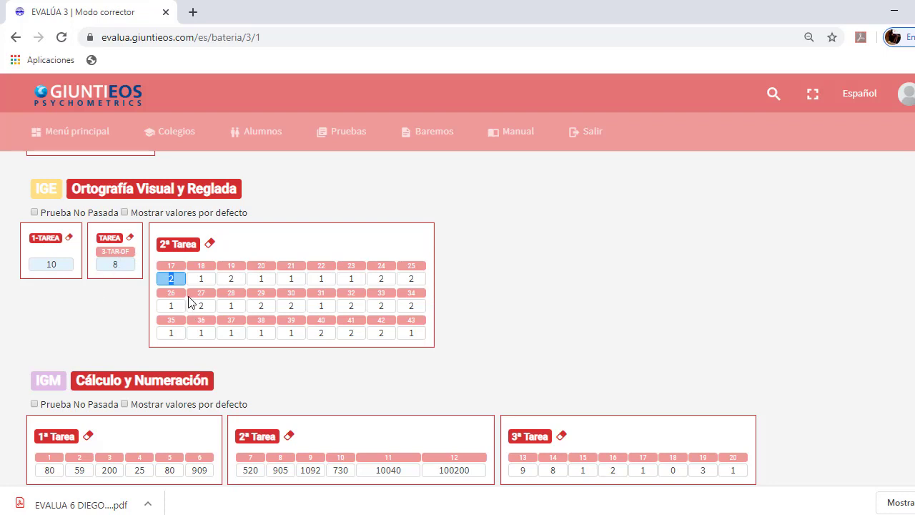
text(2121212)
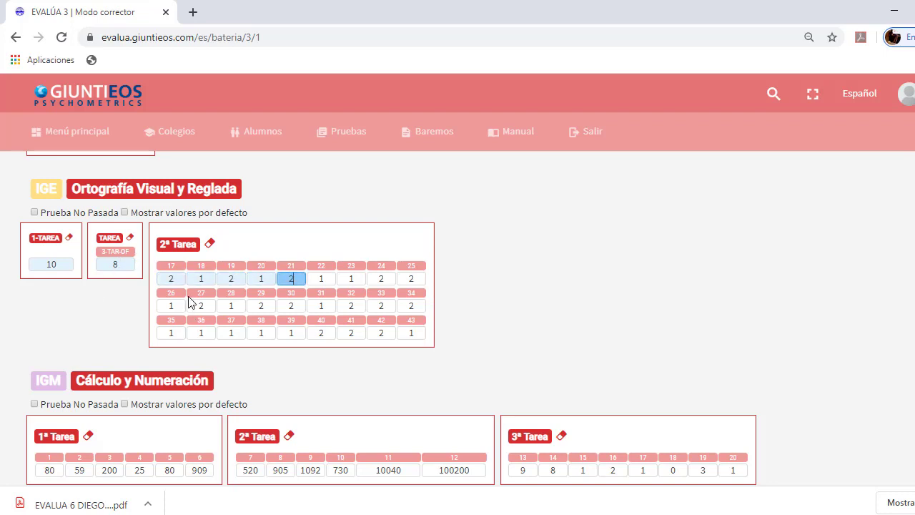
text(112121212)
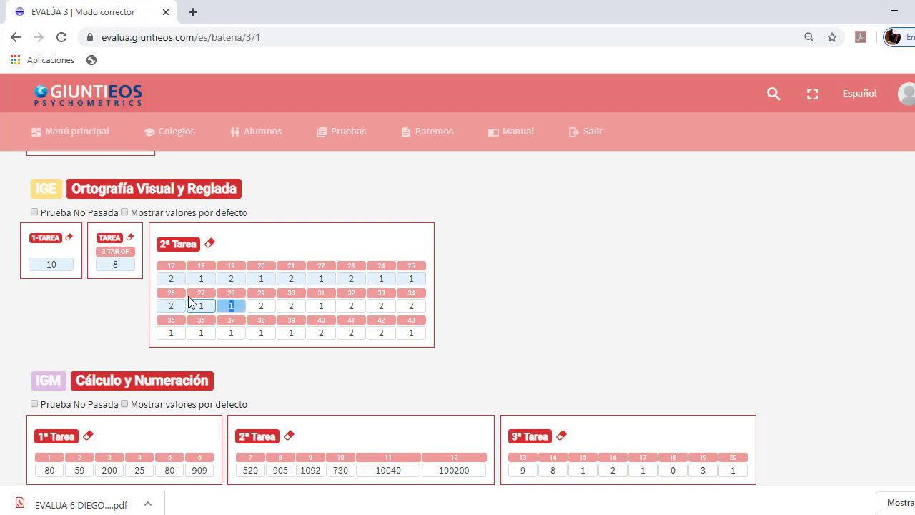
text(112121  )
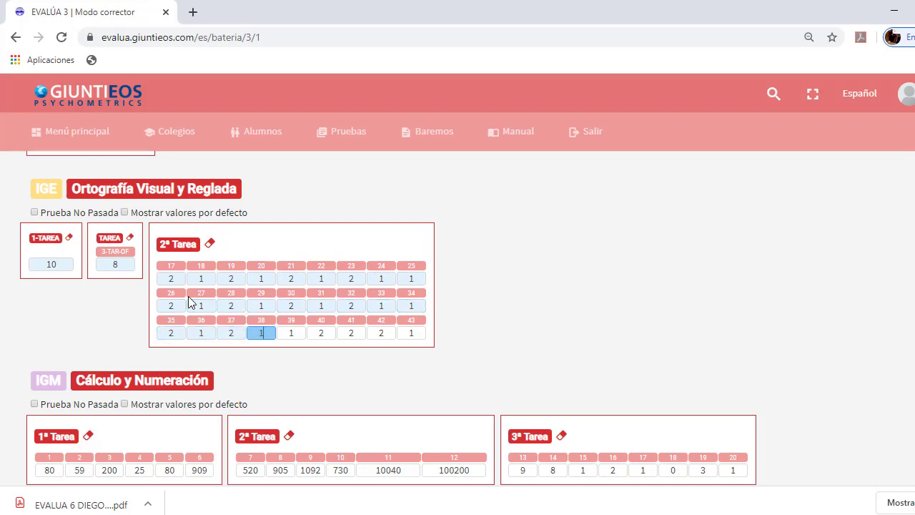
text(1212)
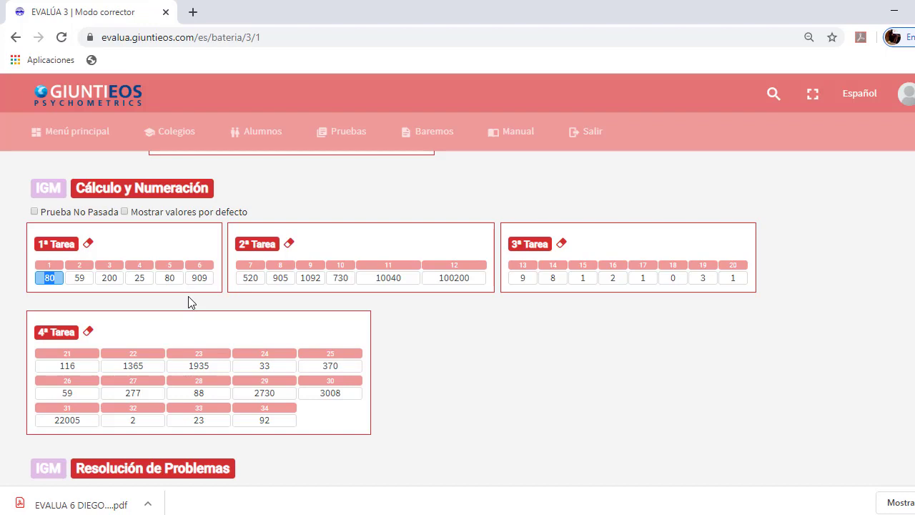
Set Cálculo y Numeración item 3 to 0 and item 5 to 800, leaving items 4 and 6 blank
key(Tab)
key(Tab)
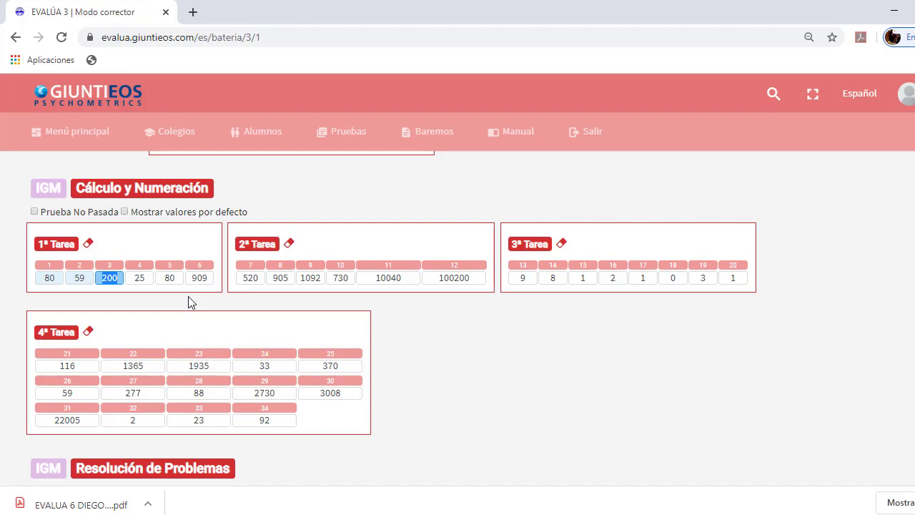
text(0)
key(Tab)
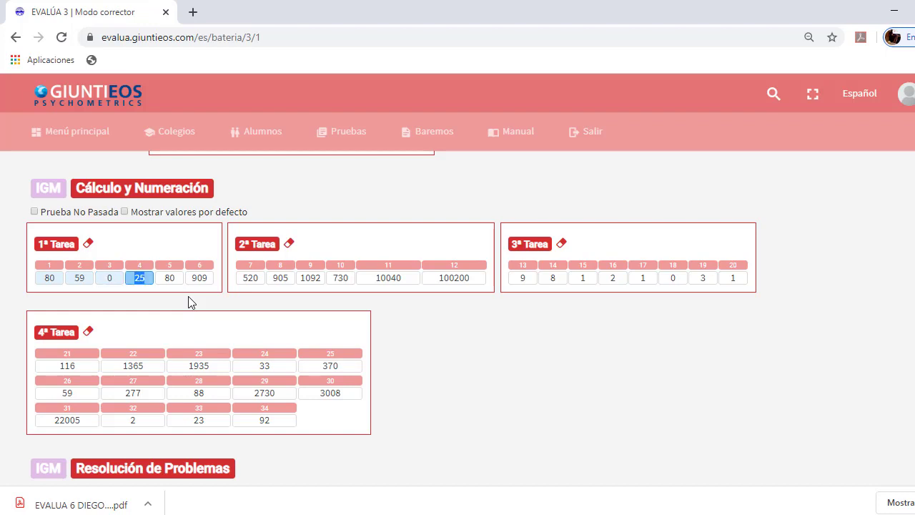
key(BackSpace)
key(Tab)
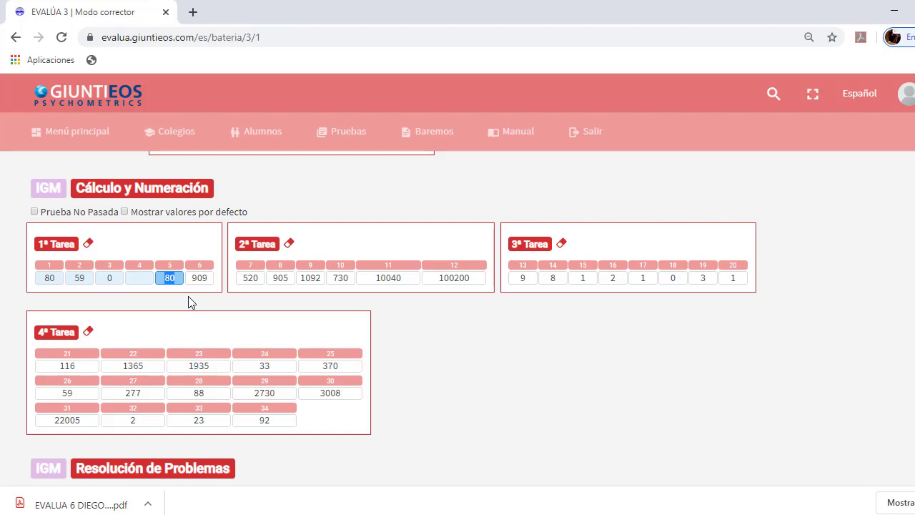
text(800)
key(Tab)
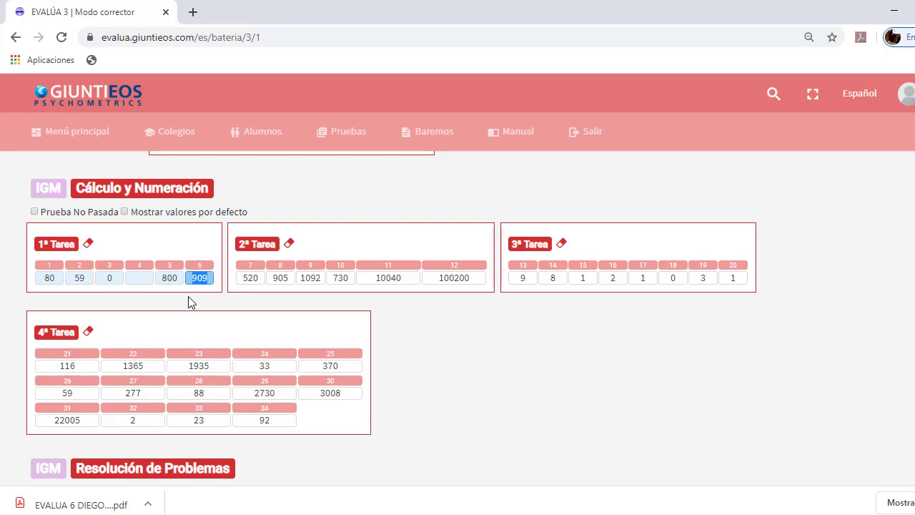
key(BackSpace)
key(Tab)
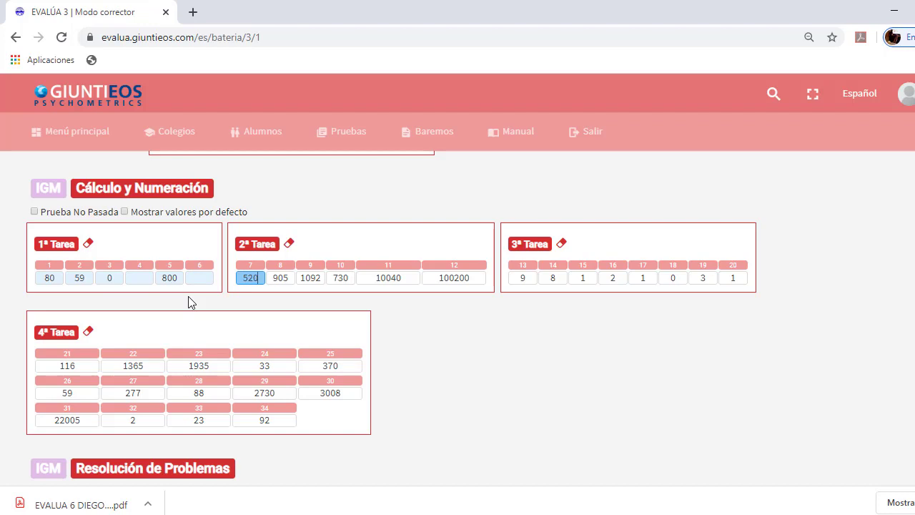
Enter 90, 109 and 73 for items 8–10, then a 9, and advance to Resolución de Problemas
key(Tab)
text(90)
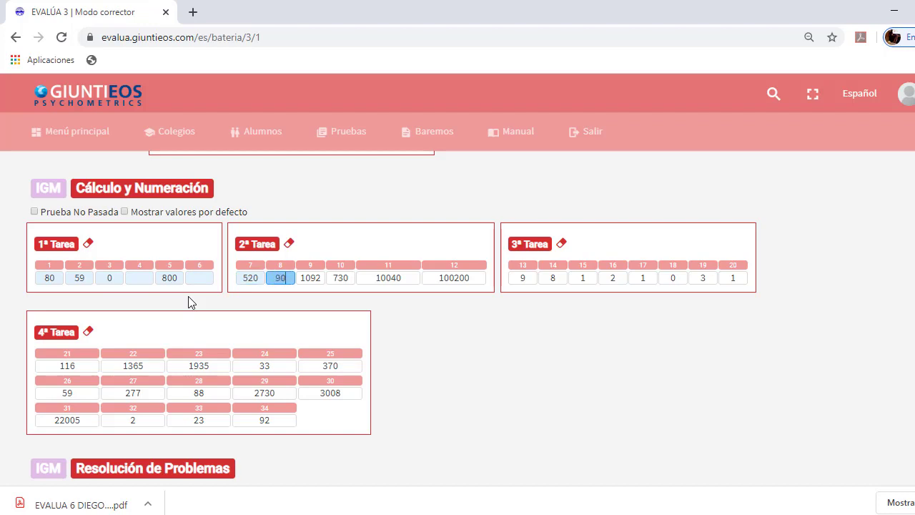
key(Tab)
text(109)
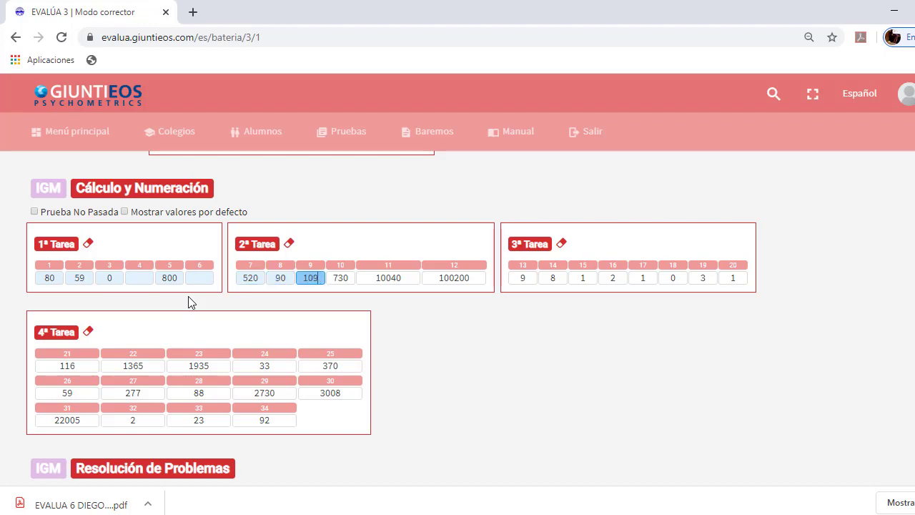
key(Tab)
text(73)
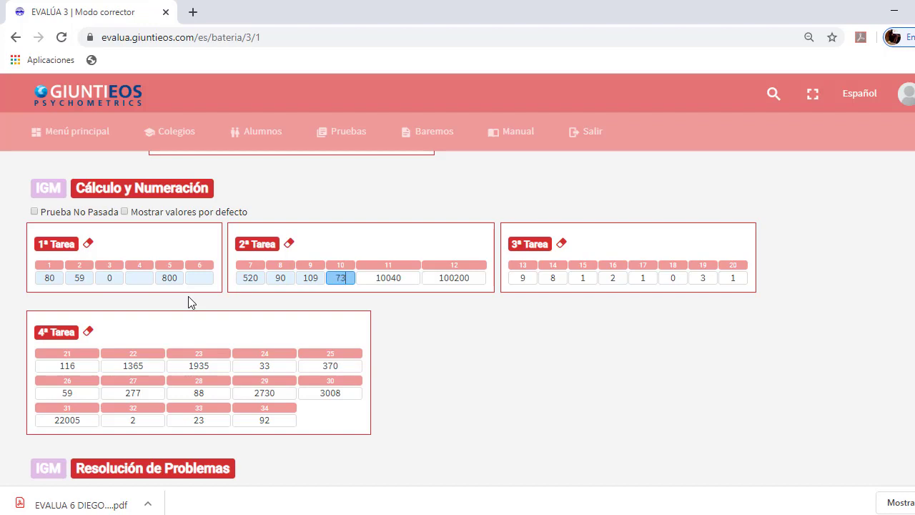
key(Tab)
key(Tab)
key(Tab)
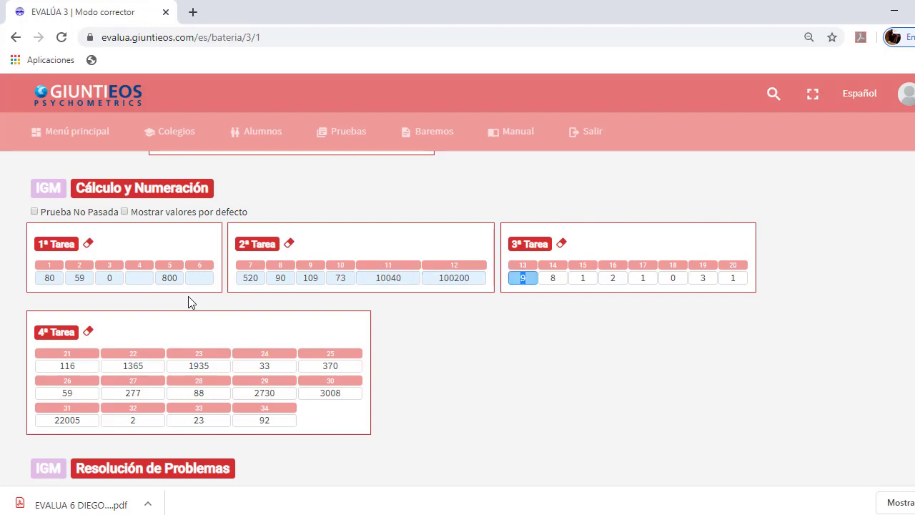
text(9)
key(Tab)
key(Tab)
key(Tab)
key(Tab)
key(Tab)
key(Tab)
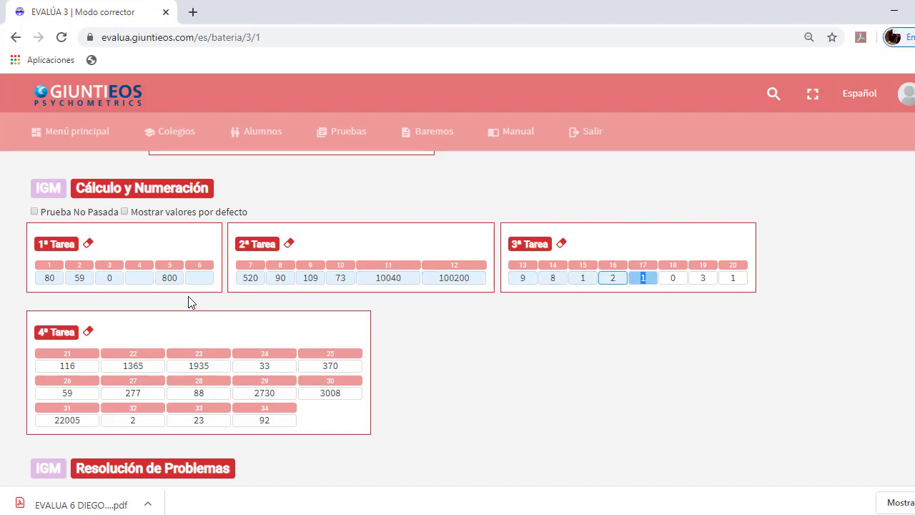
key(Tab)
key(Tab)
key(Tab)
key(Tab)
key(Tab)
key(Tab)
key(Tab)
key(Tab)
key(Tab)
key(Tab)
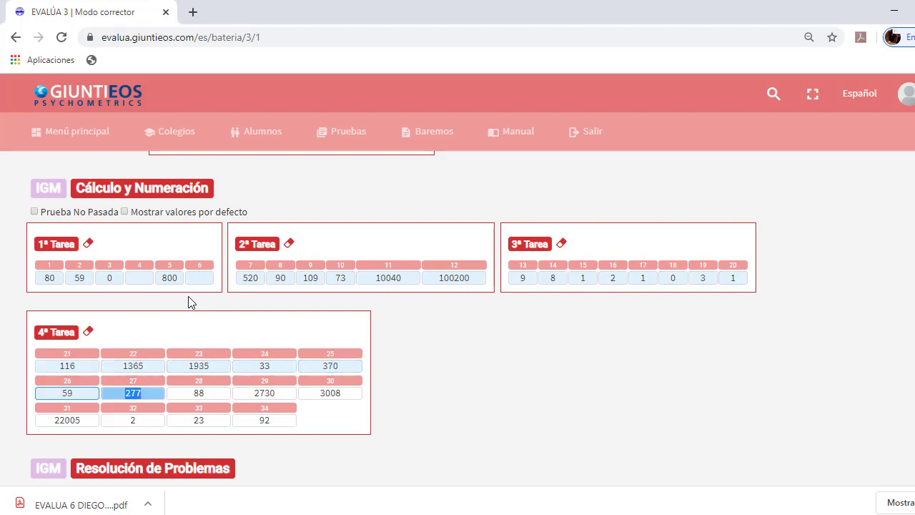
key(Tab)
key(Tab)
key(Tab)
key(Tab)
key(Tab)
key(Tab)
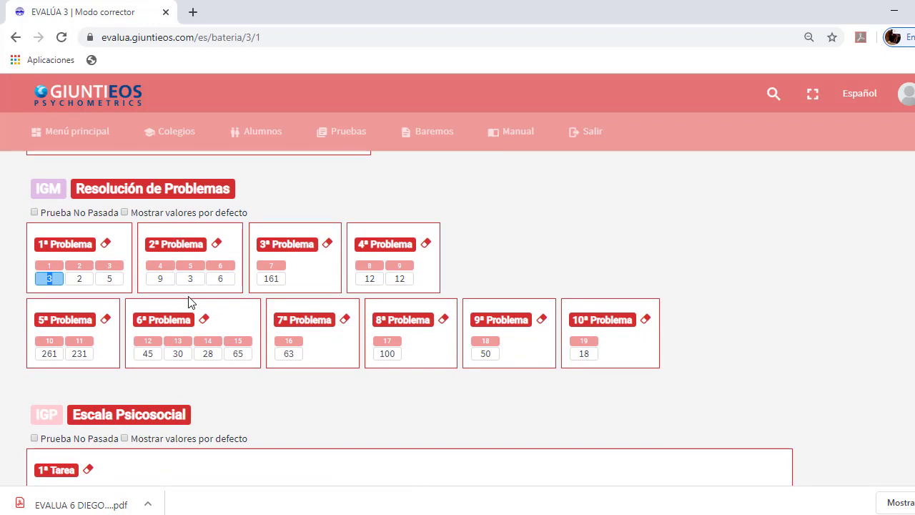
Clear Problema items 2 and 3, keep items 4 and 5, and set item 6 to 5 and item 7 to 16101
key(Tab)
key(Delete)
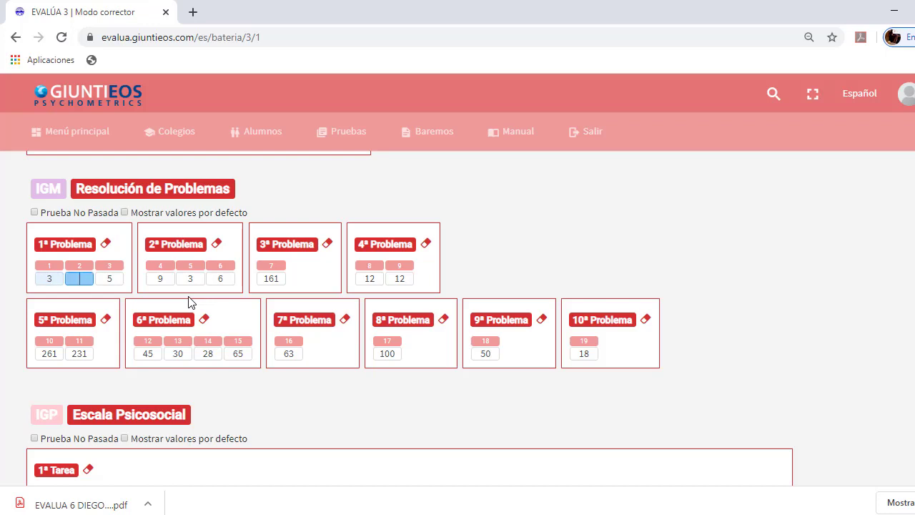
key(Tab)
key(Delete)
key(Tab)
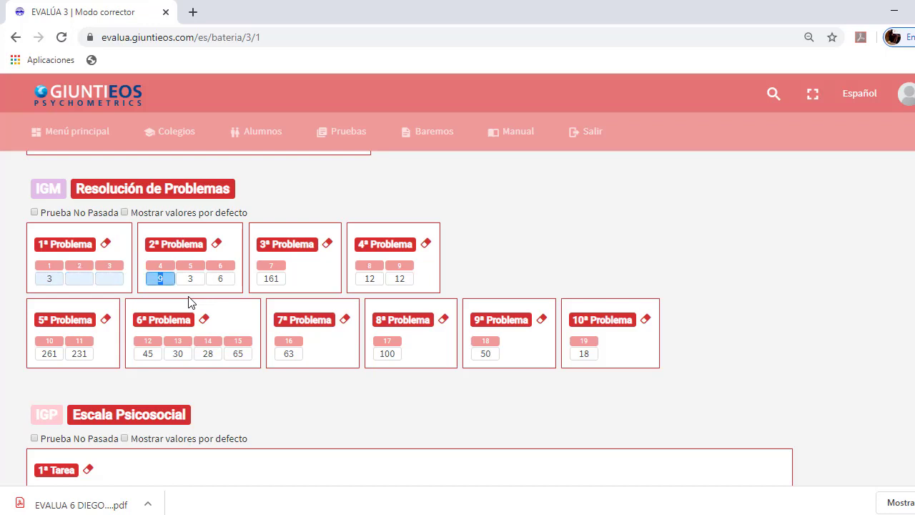
key(Tab)
key(Tab)
text(5)
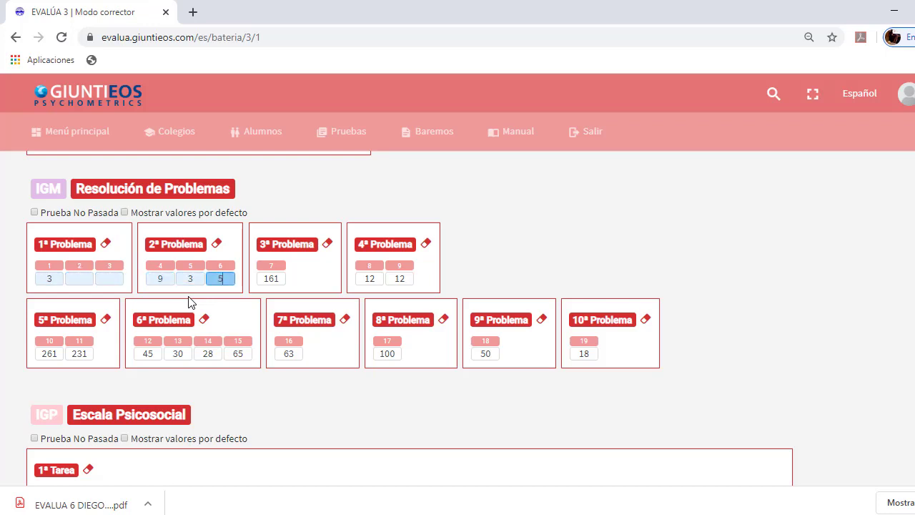
key(Tab)
text(16101)
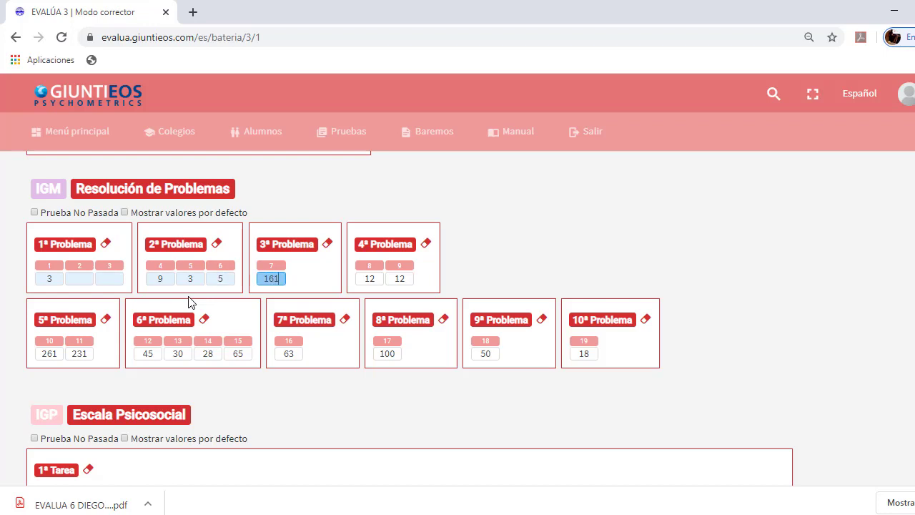
Leave Problema items 8 and 9 blank
key(Tab)
text(0)
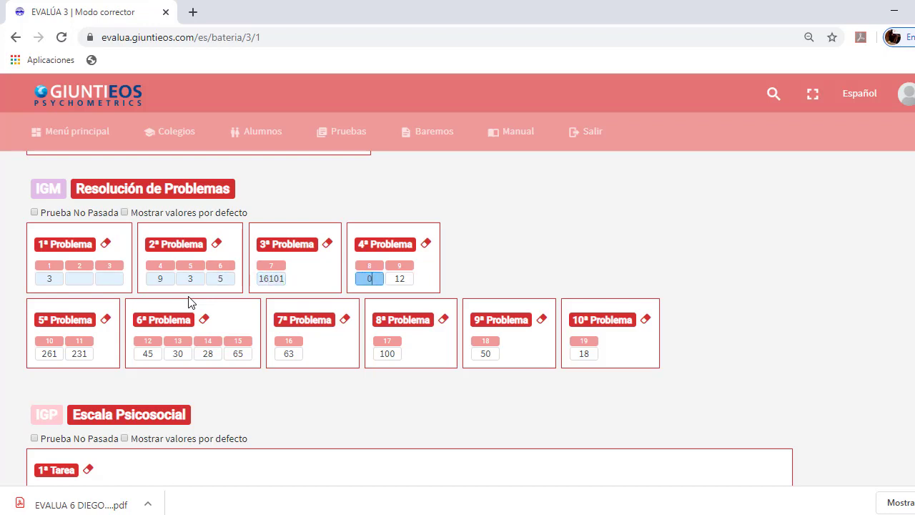
key(BackSpace)
key(BackSpace)
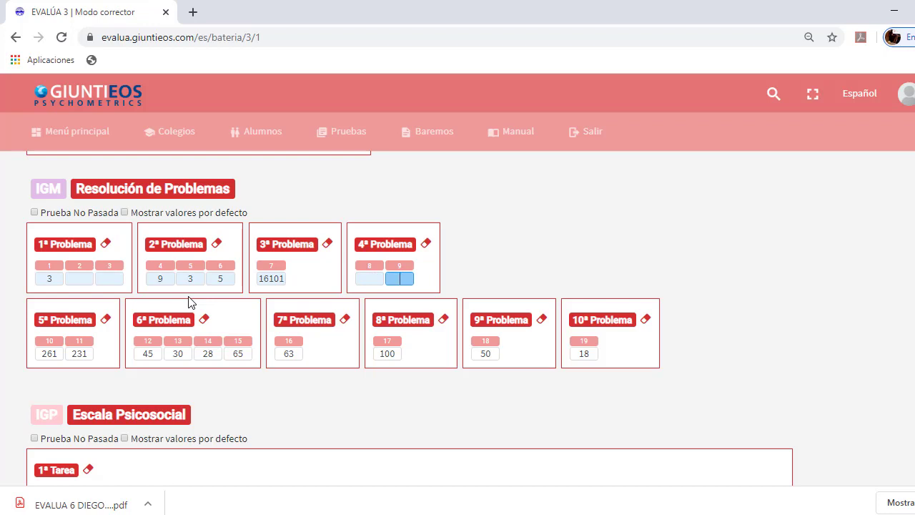
key(Tab)
key(Tab)
key(Tab)
key(Tab)
key(Tab)
key(Tab)
key(Tab)
key(Tab)
key(Tab)
key(Tab)
key(Tab)
key(Tab)
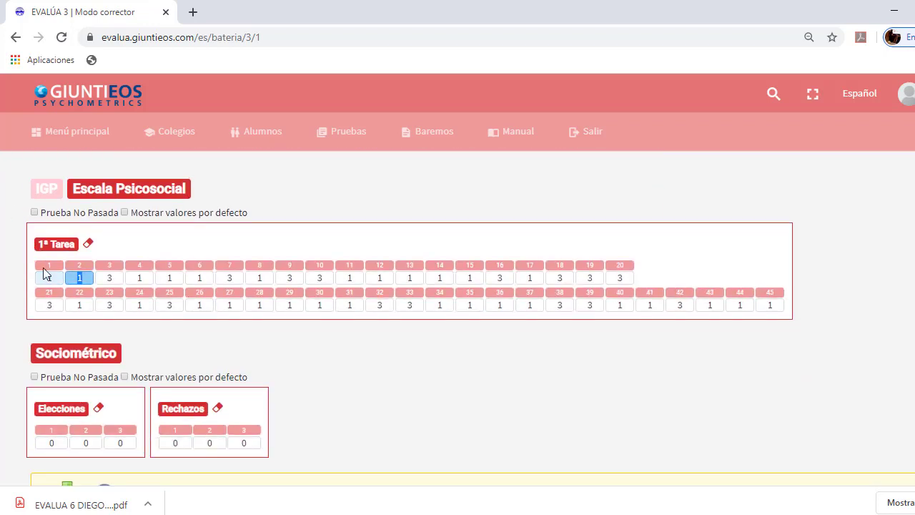
double_click(55, 277)
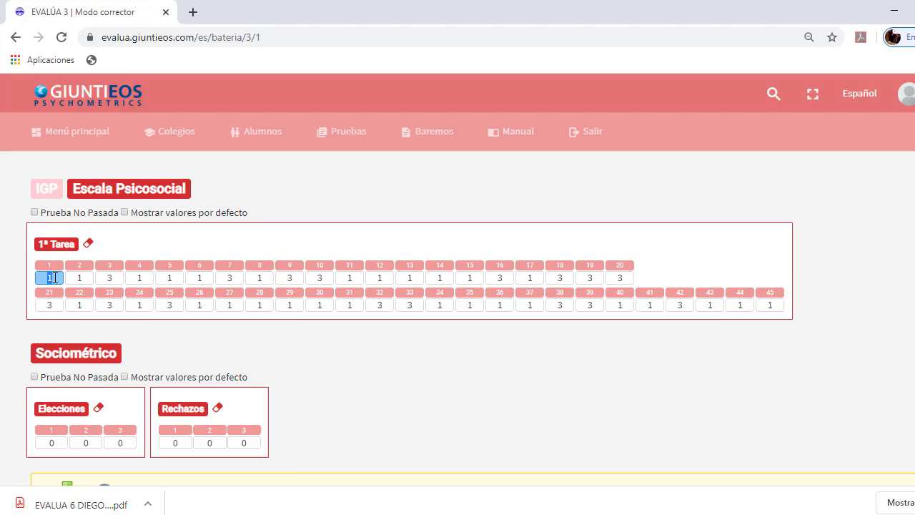
text(1121212)
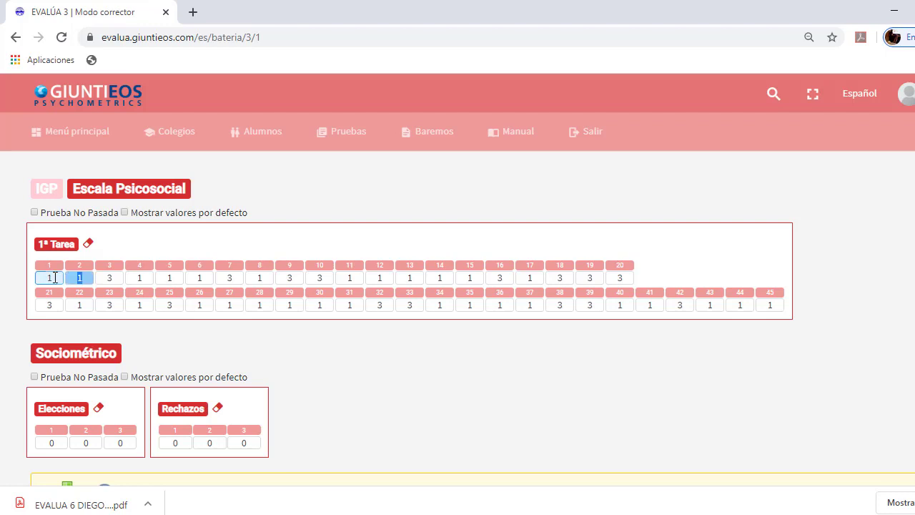
text(13212121221)
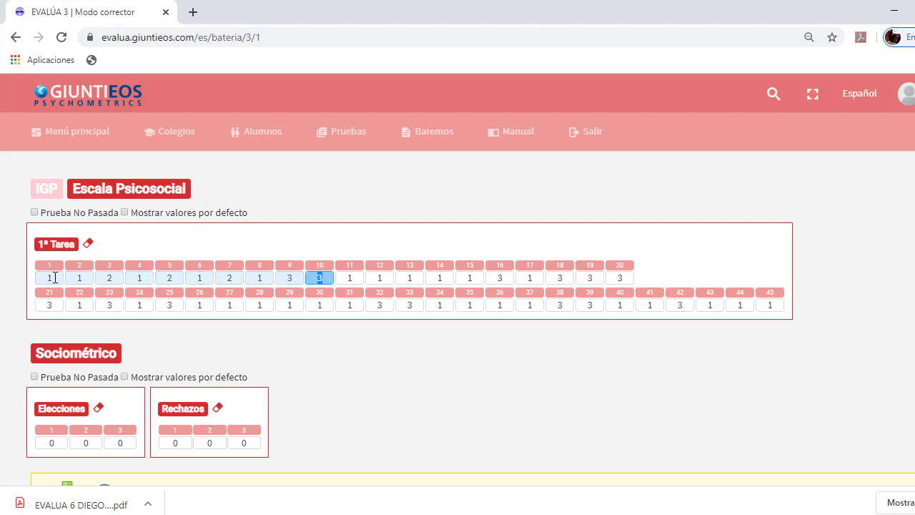
scroll(55, 277, down, 1)
text(21213321)
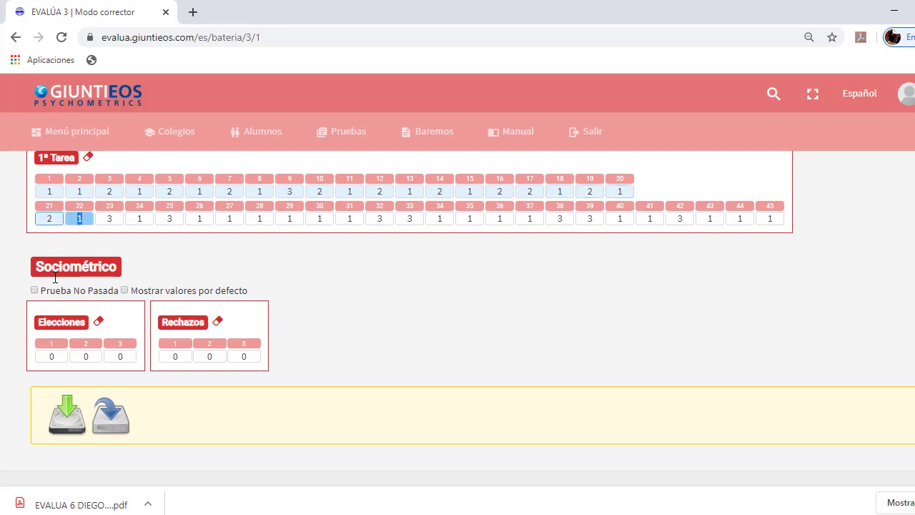
text(  121)
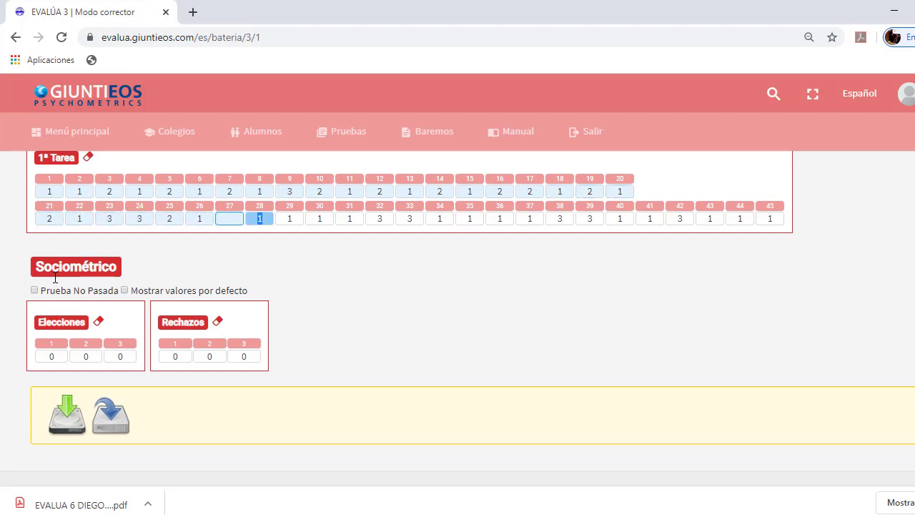
text(21321123212)
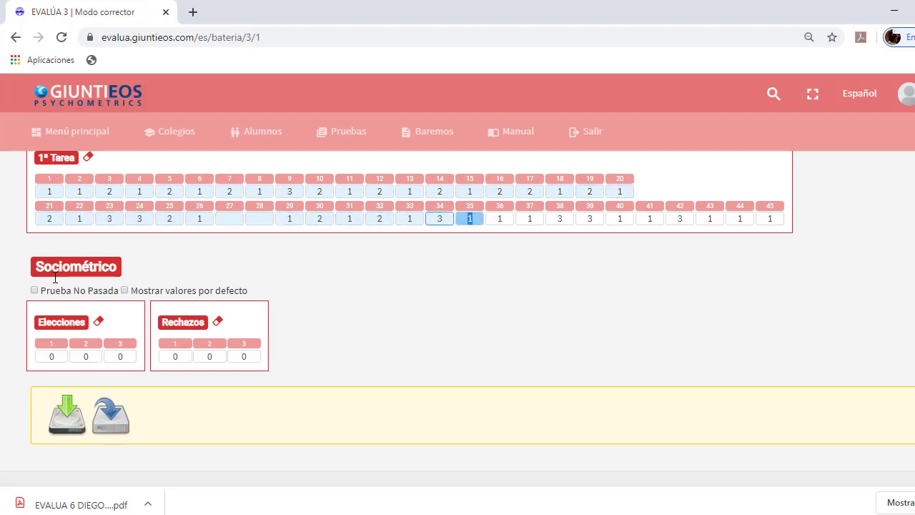
text(321)
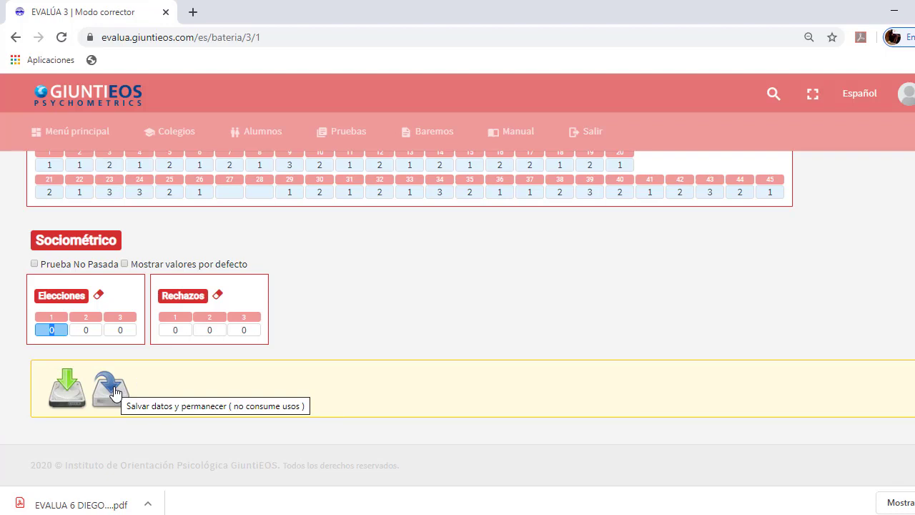
Save the form with the green save icon until 'Datos guardados con éxito' appears
click(65, 392)
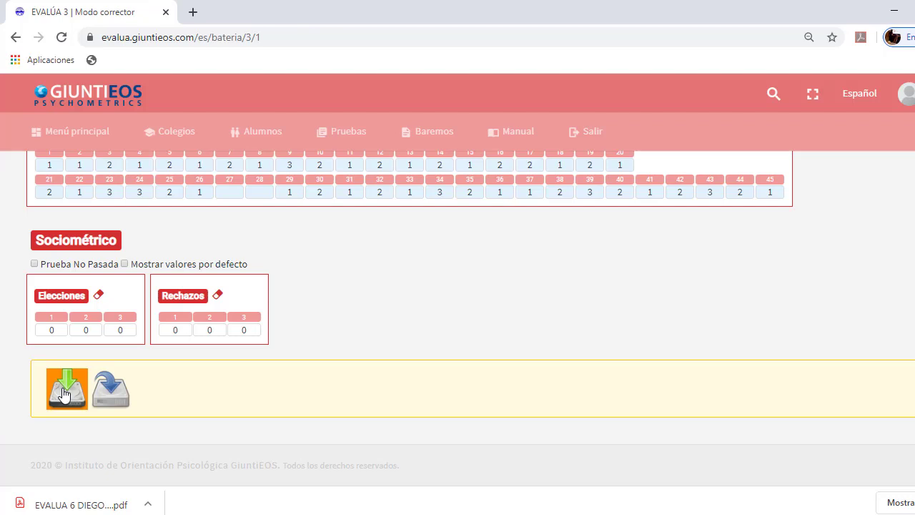
click(64, 395)
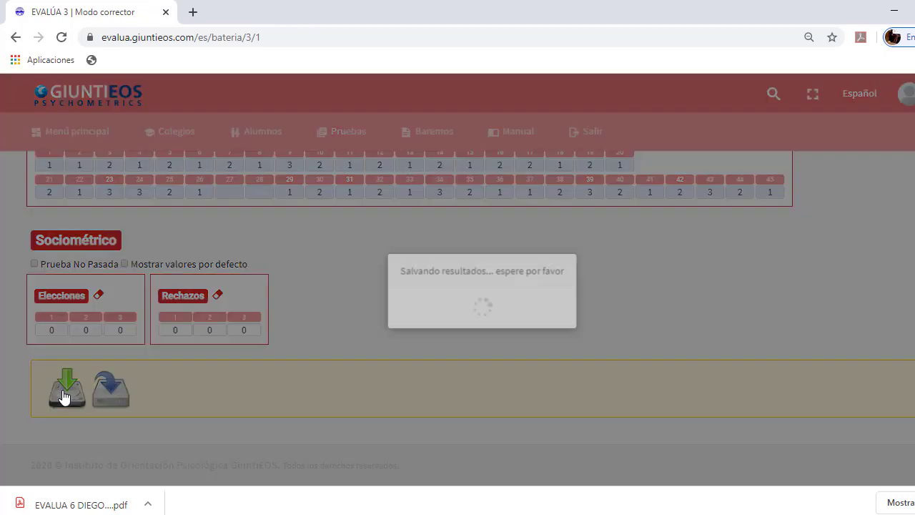